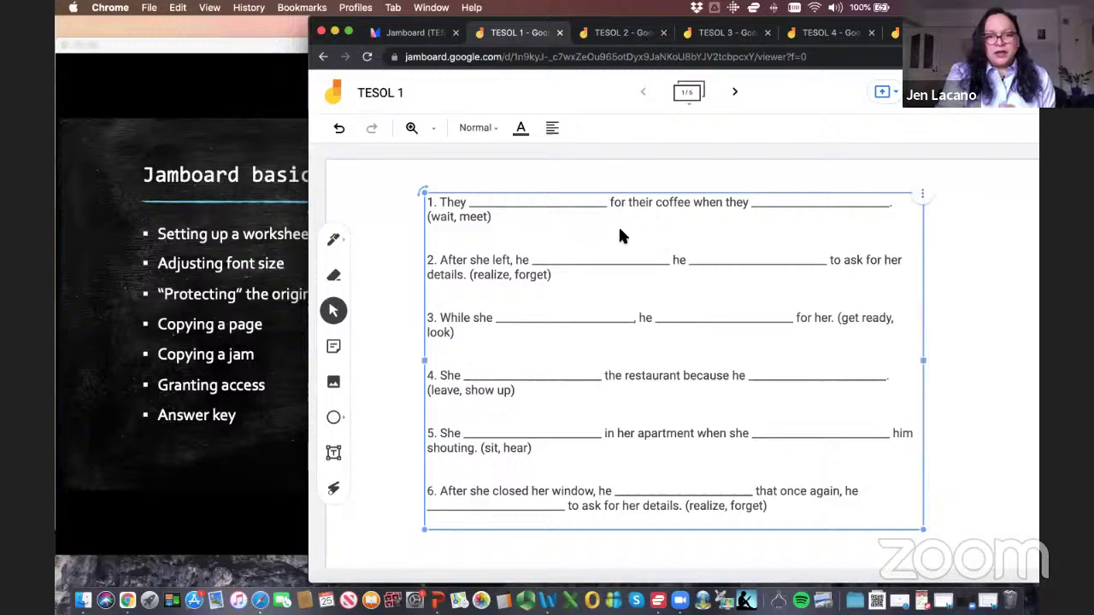
Shift the exercise text box on the first frame, widen it so most sentences fit on one line, and lower it on the page
key(Left)
key(Left)
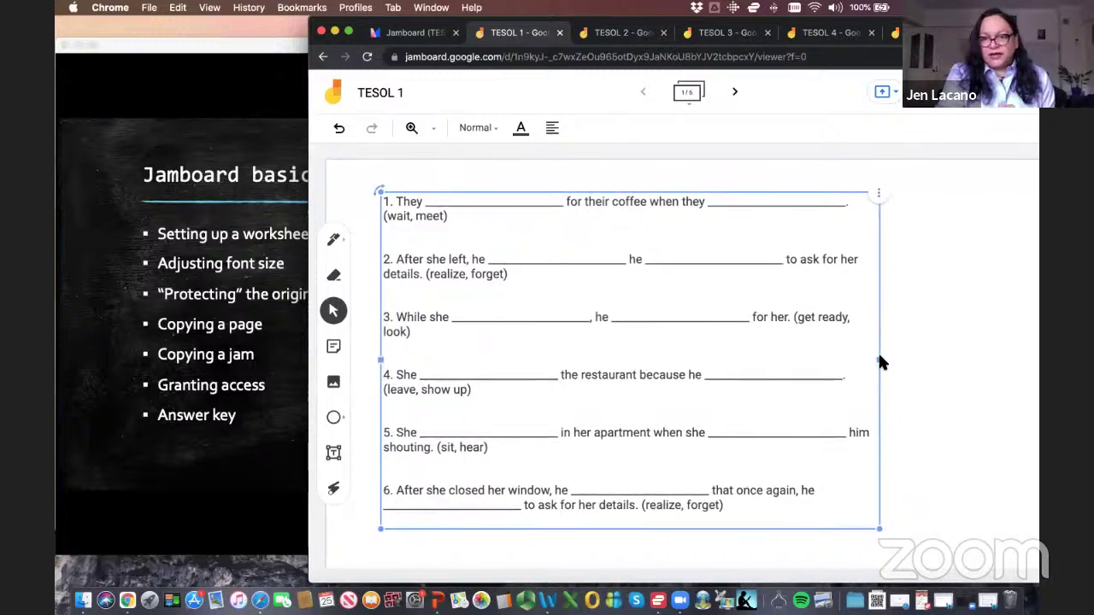
drag(880, 360, 1013, 346)
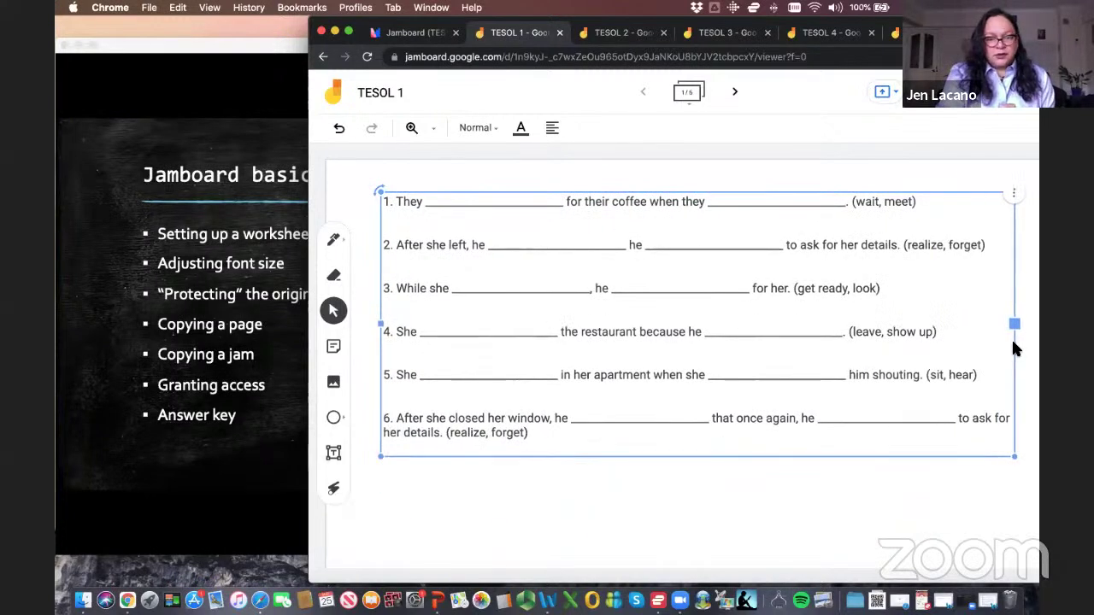
key(Down)
key(Down)
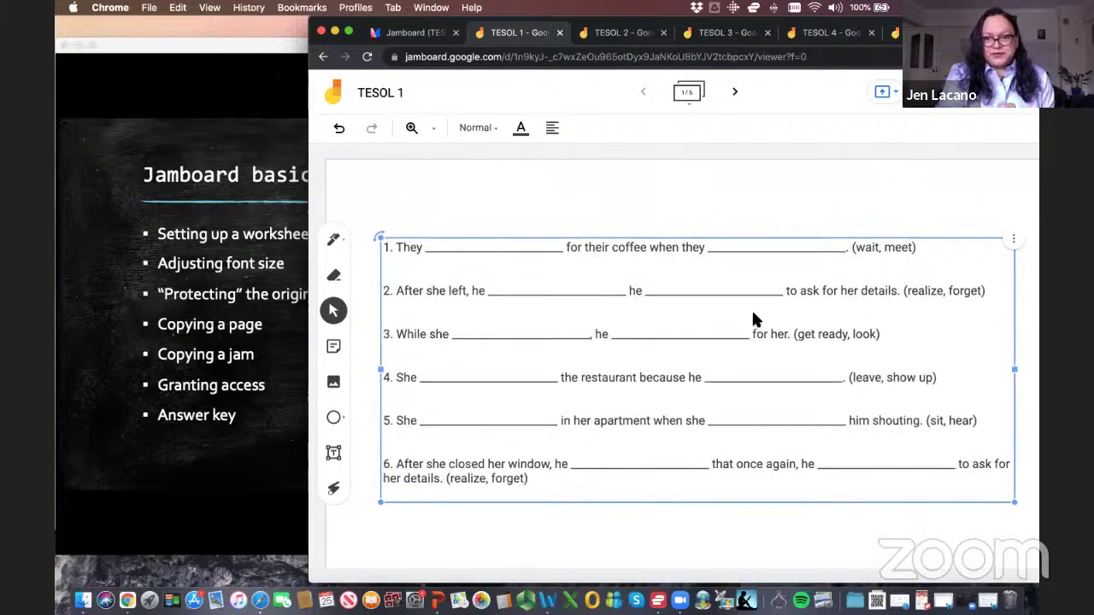
drag(752, 318, 749, 332)
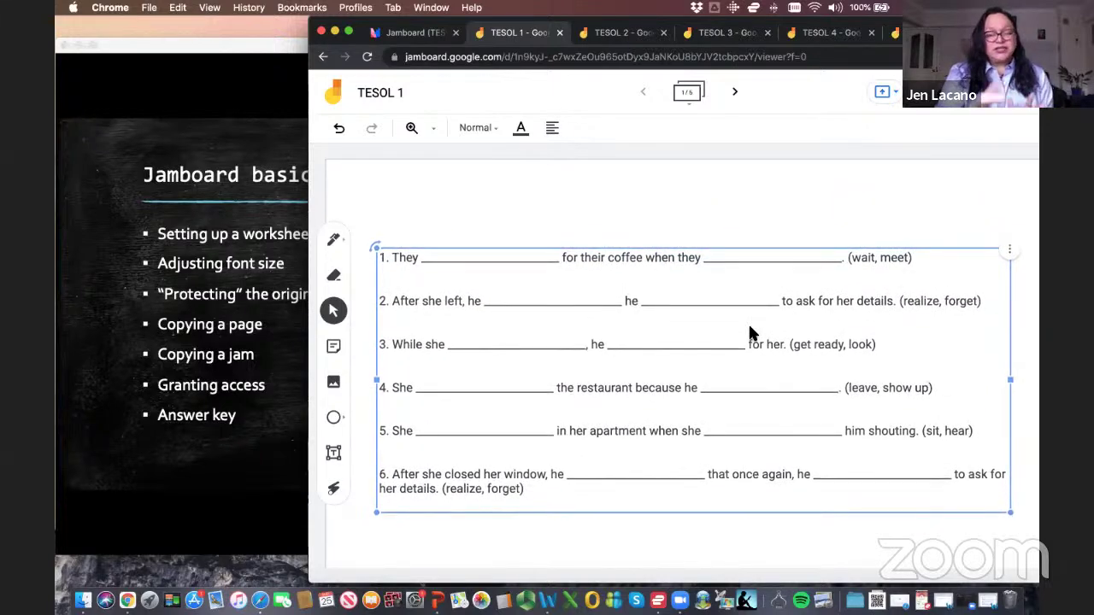
key(Escape)
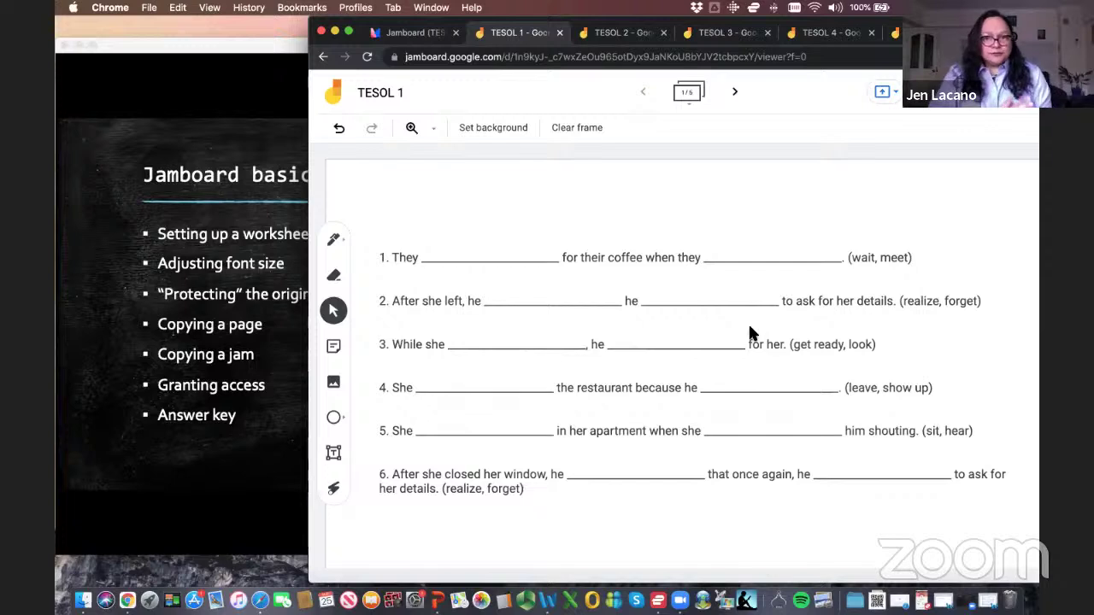
Go to the second frame, try moving the exercise text box out of place, and undo the move
click(738, 96)
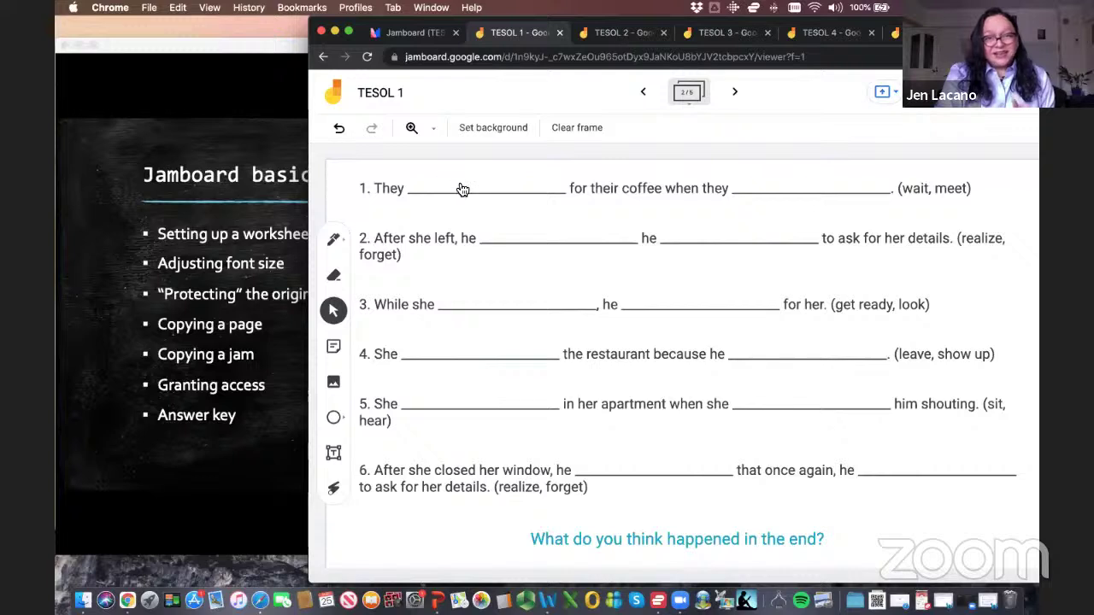
drag(463, 189, 503, 272)
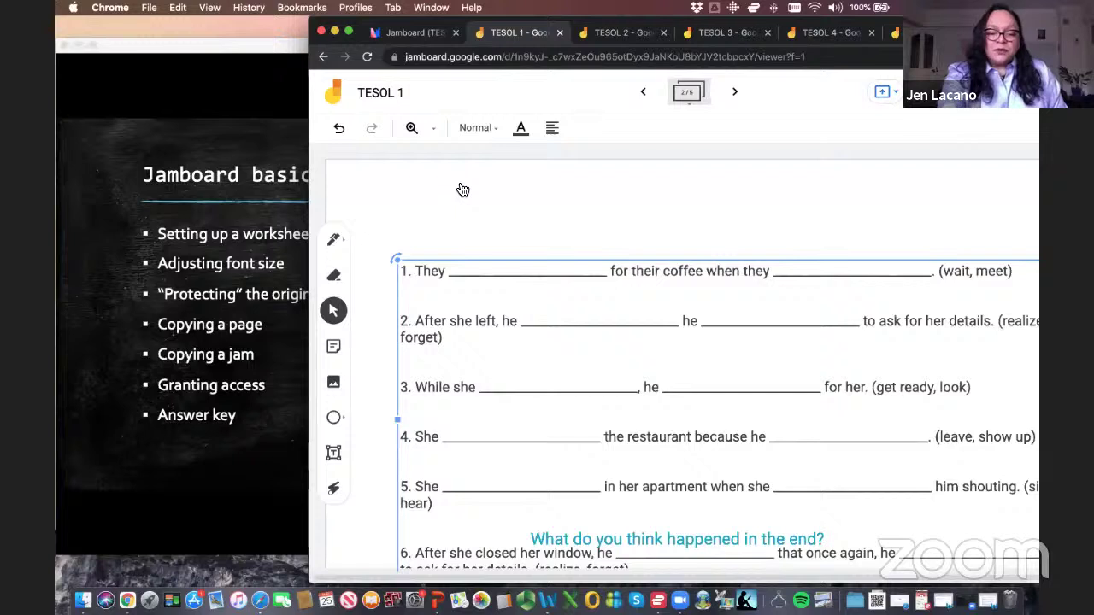
key(super+z)
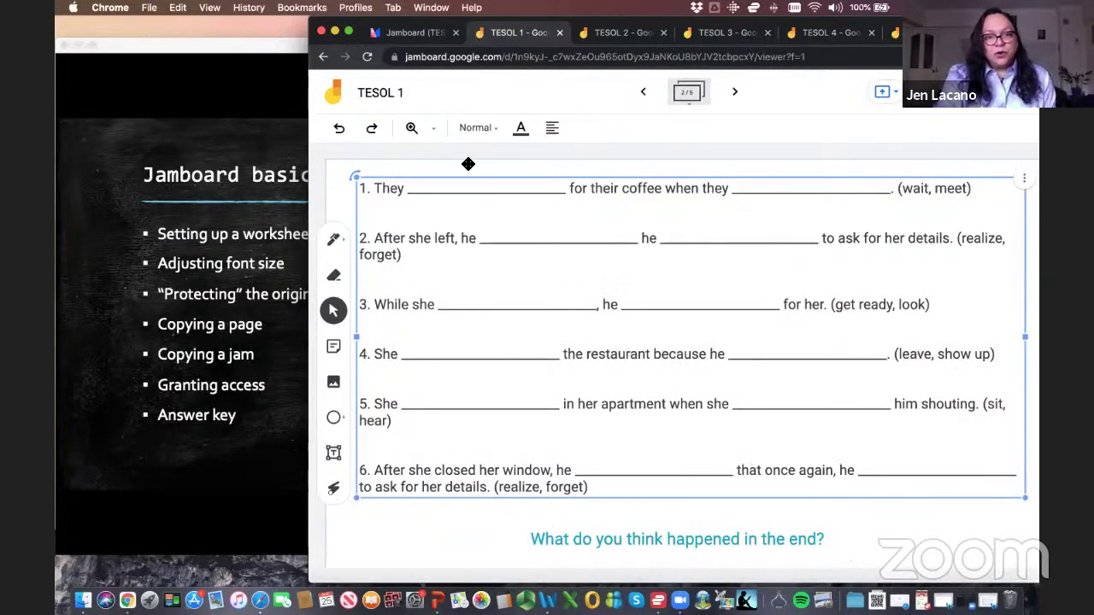
click(339, 130)
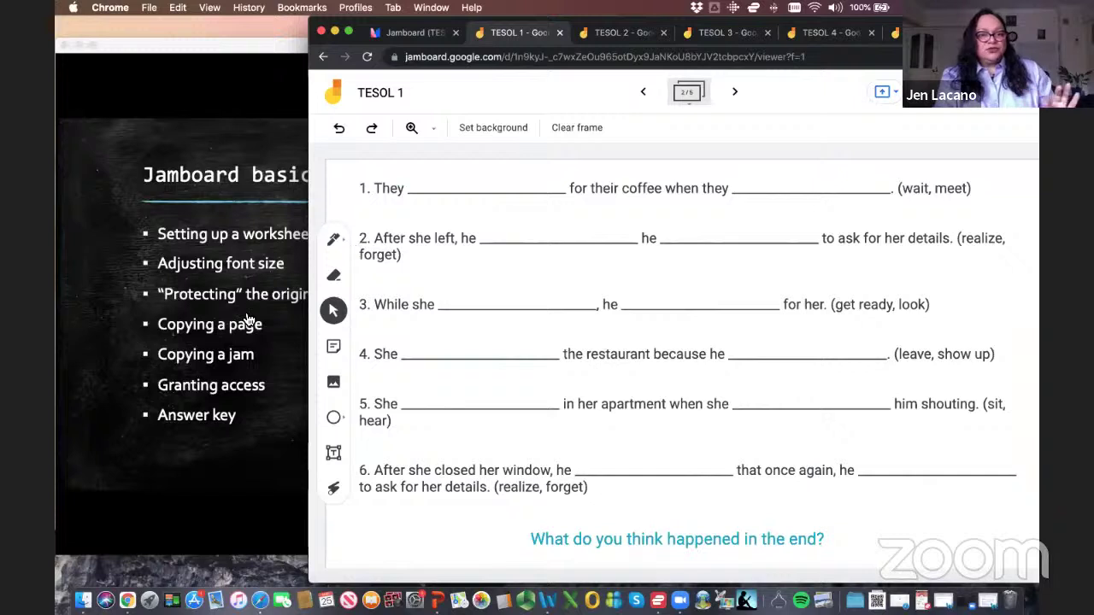
click(274, 336)
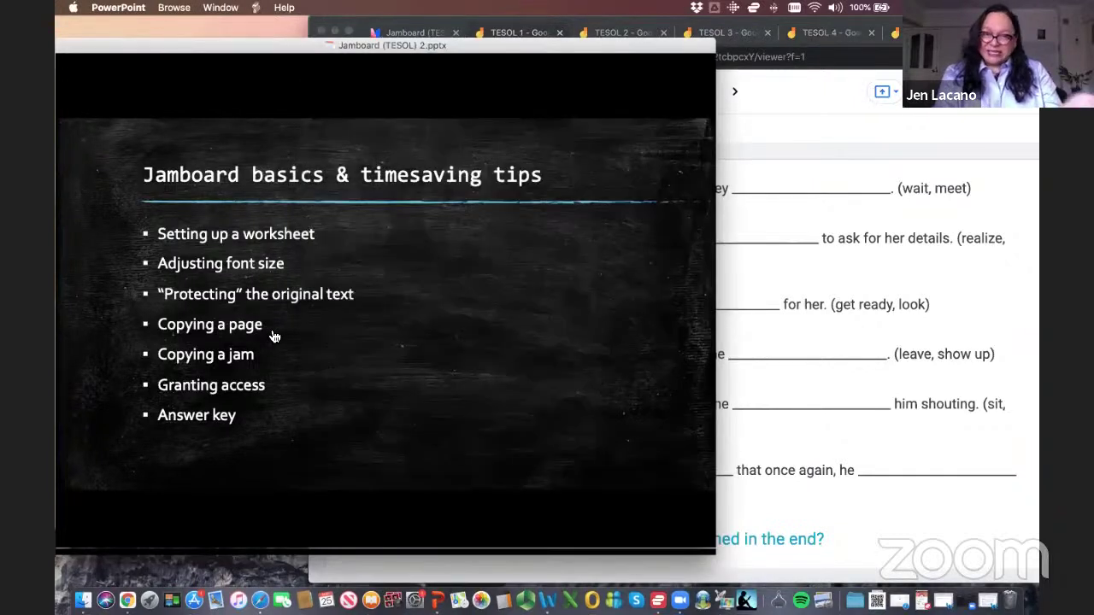
click(1012, 170)
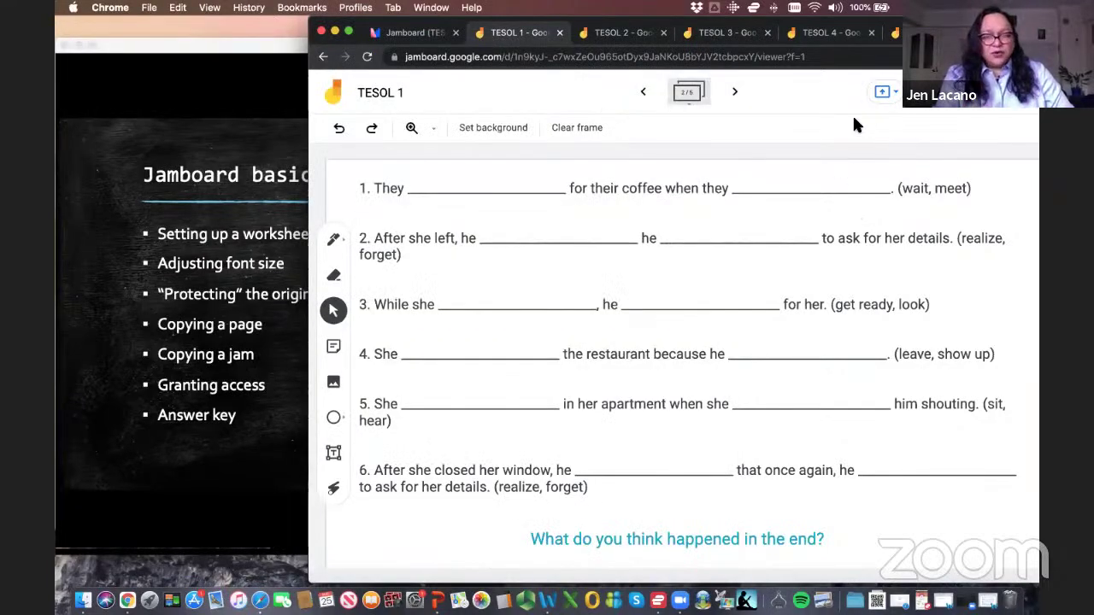
Show the frame with screenshot instructions and circle the New command in the Snipping Tool picture with the laser pointer
click(734, 94)
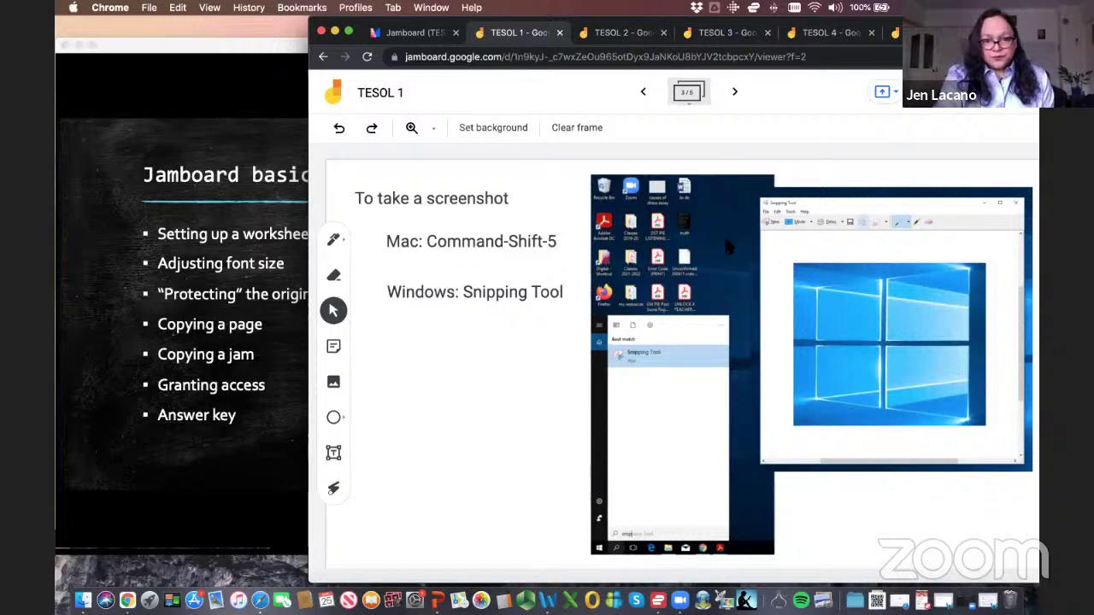
click(334, 489)
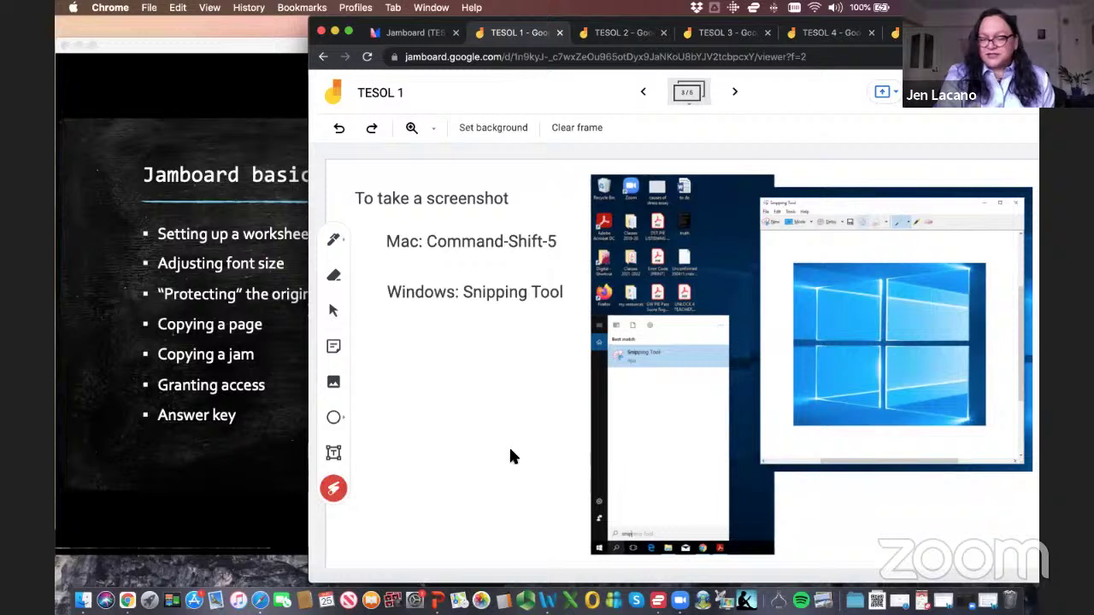
mouse_move(763, 242)
mouse_down()
mouse_move(808, 241)
mouse_move(779, 204)
mouse_move(762, 212)
mouse_move(773, 243)
mouse_move(754, 240)
mouse_move(780, 243)
mouse_move(763, 208)
mouse_up()
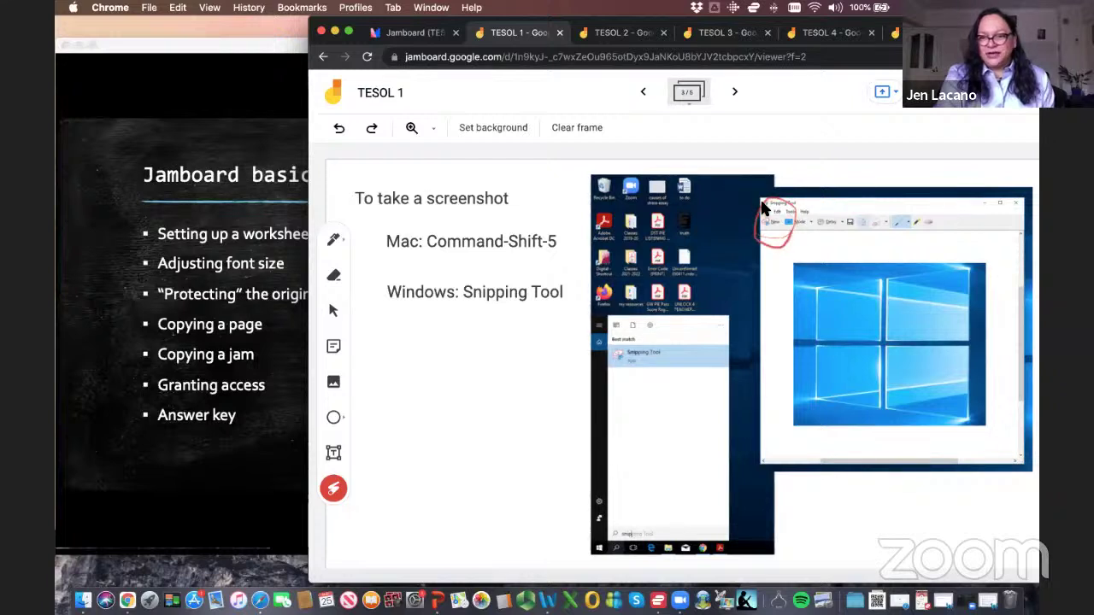
mouse_move(867, 237)
mouse_down()
mouse_move(884, 219)
mouse_move(854, 214)
mouse_move(873, 242)
mouse_up()
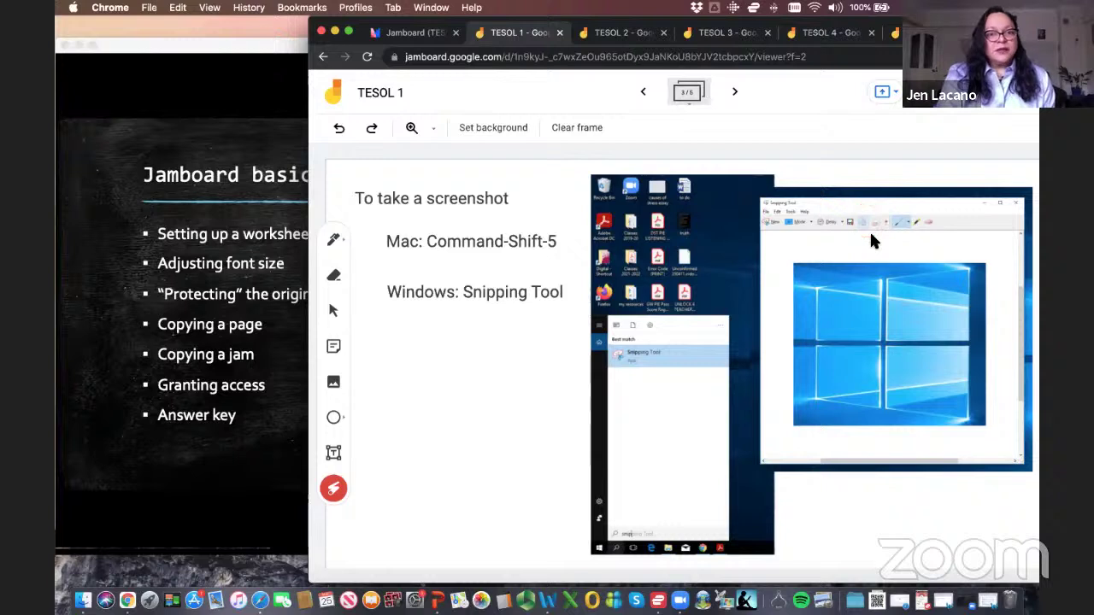
Return to the second frame and capture a screenshot of a selected area framing only the worksheet text
click(647, 92)
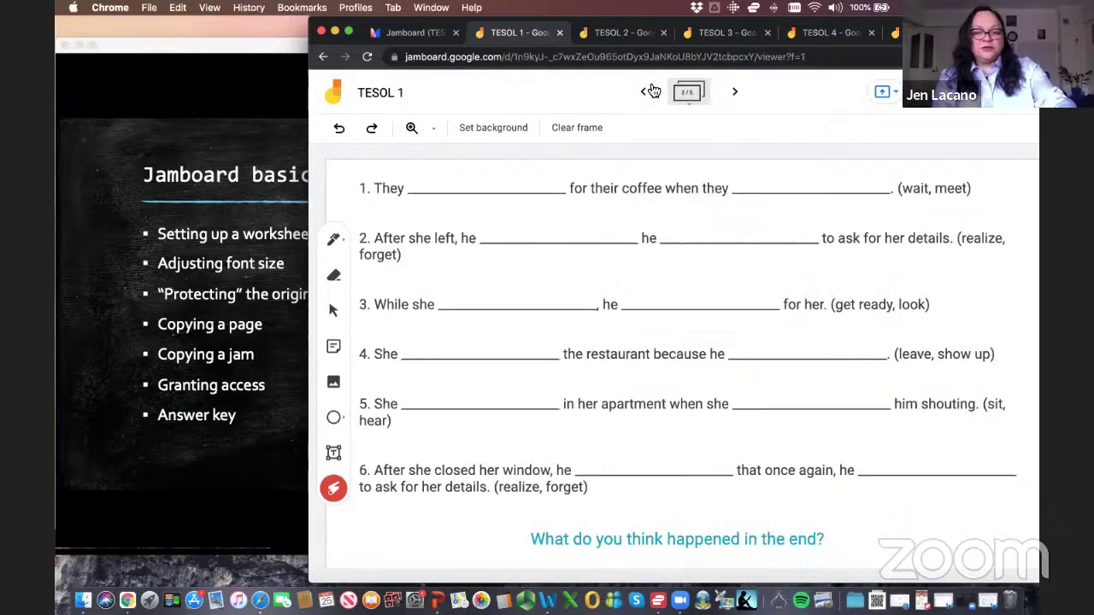
key(super+shift+5)
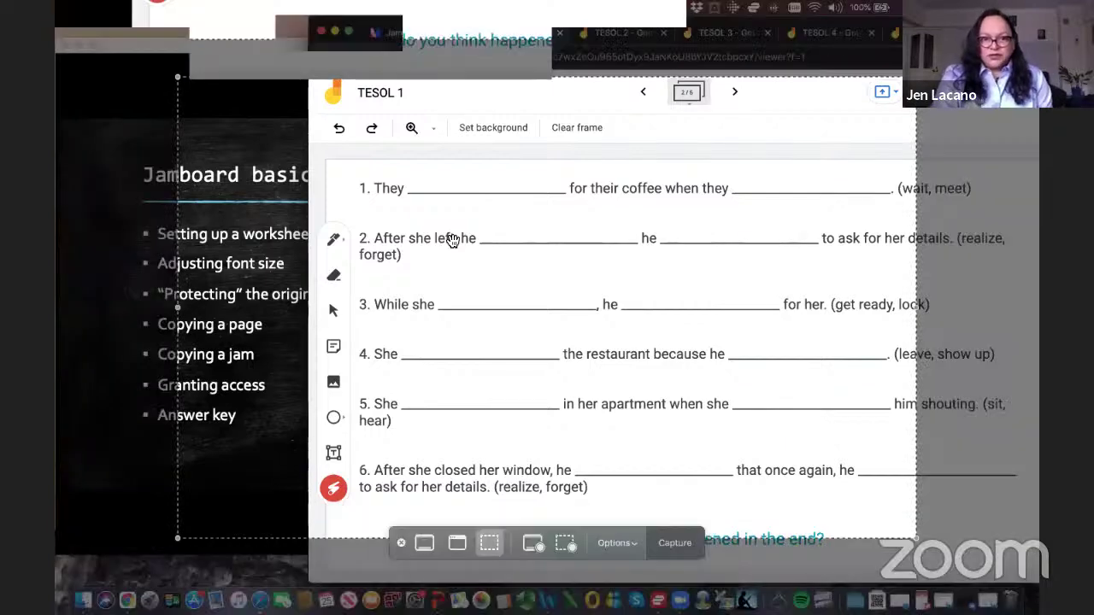
drag(454, 238, 480, 380)
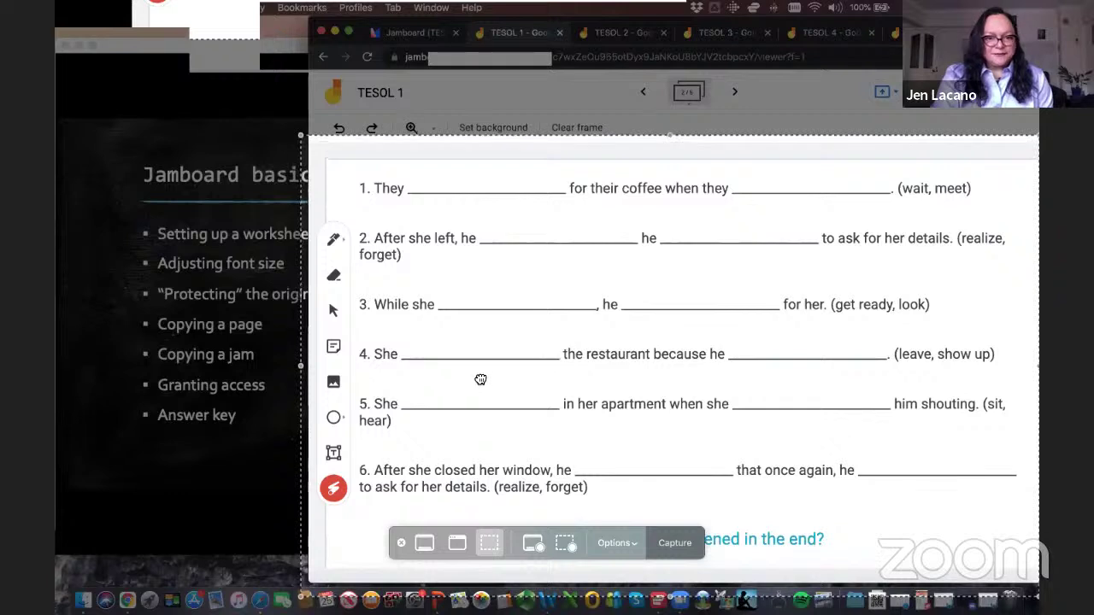
drag(302, 565, 353, 562)
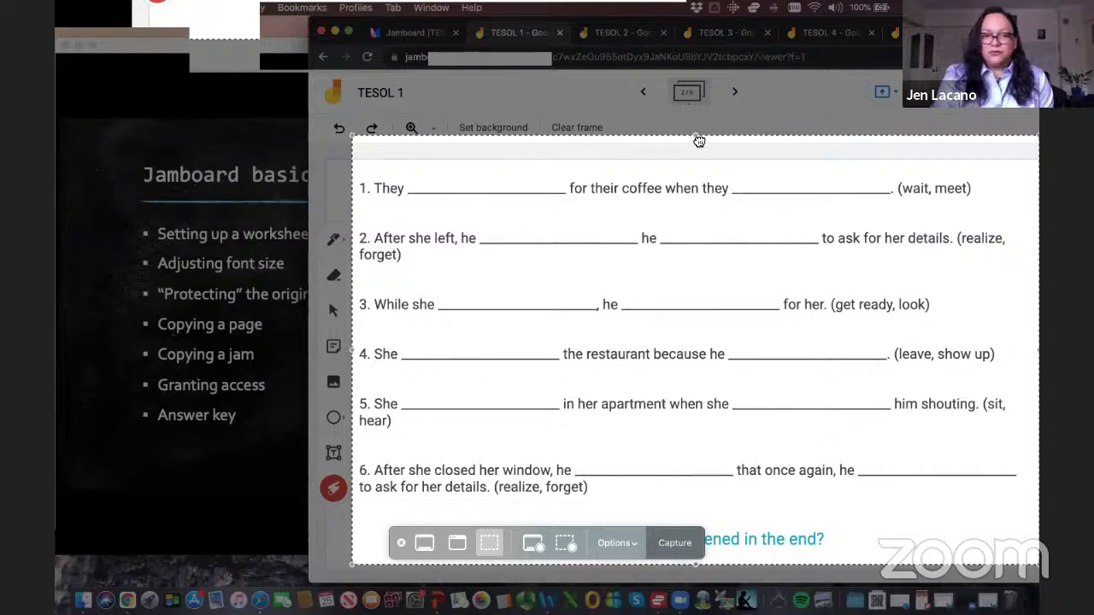
drag(699, 141, 696, 168)
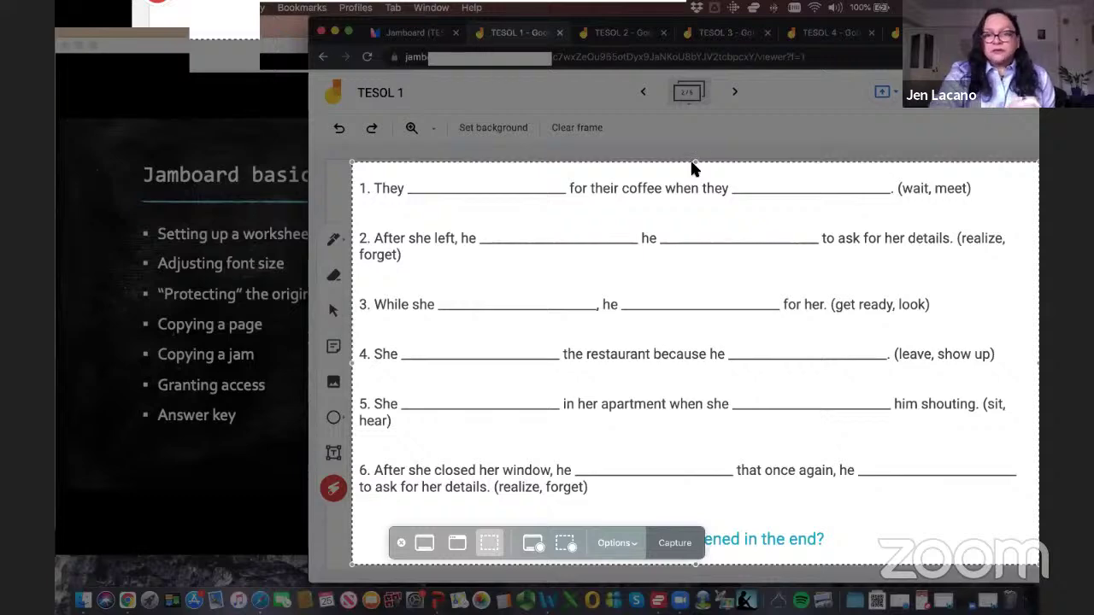
key(Return)
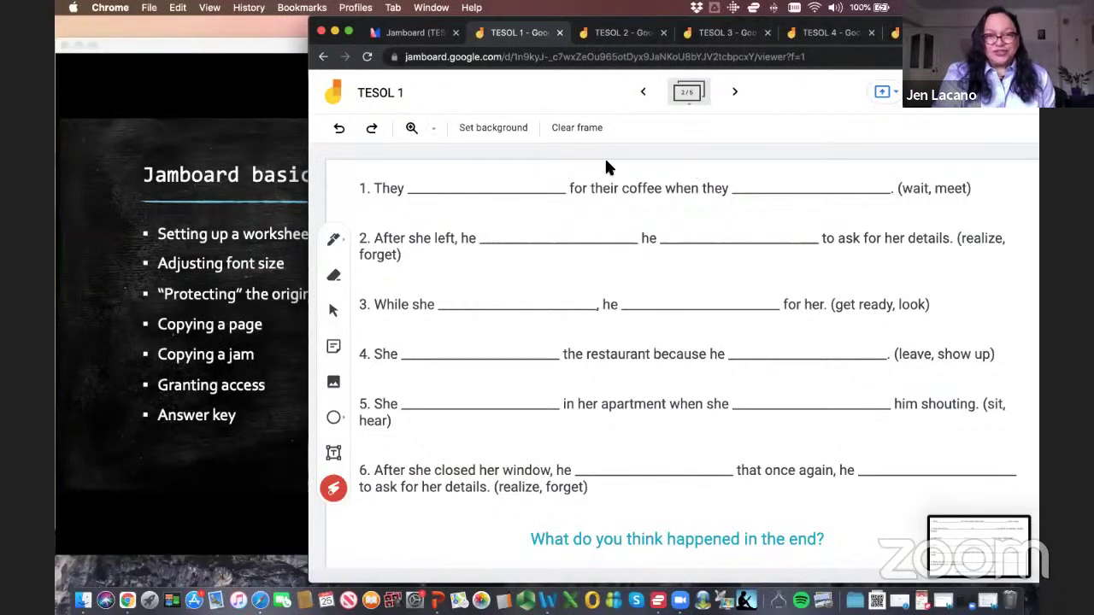
Insert a blank frame after the second frame and set its background to the Desktop image "Screen Shot 2022-03-25 at 6.41.57 PM"
click(687, 92)
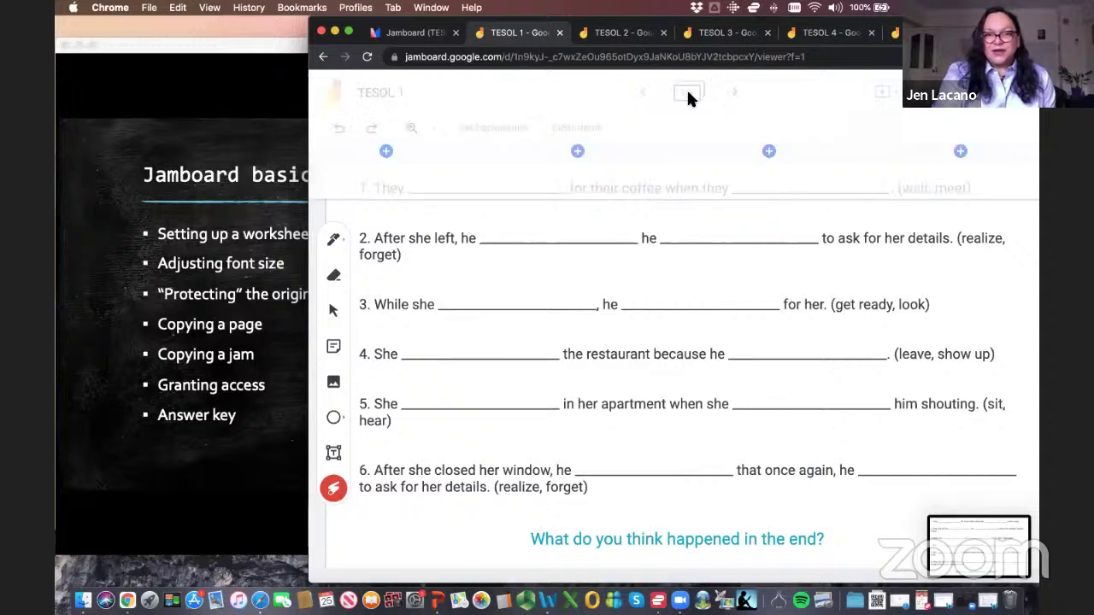
click(768, 151)
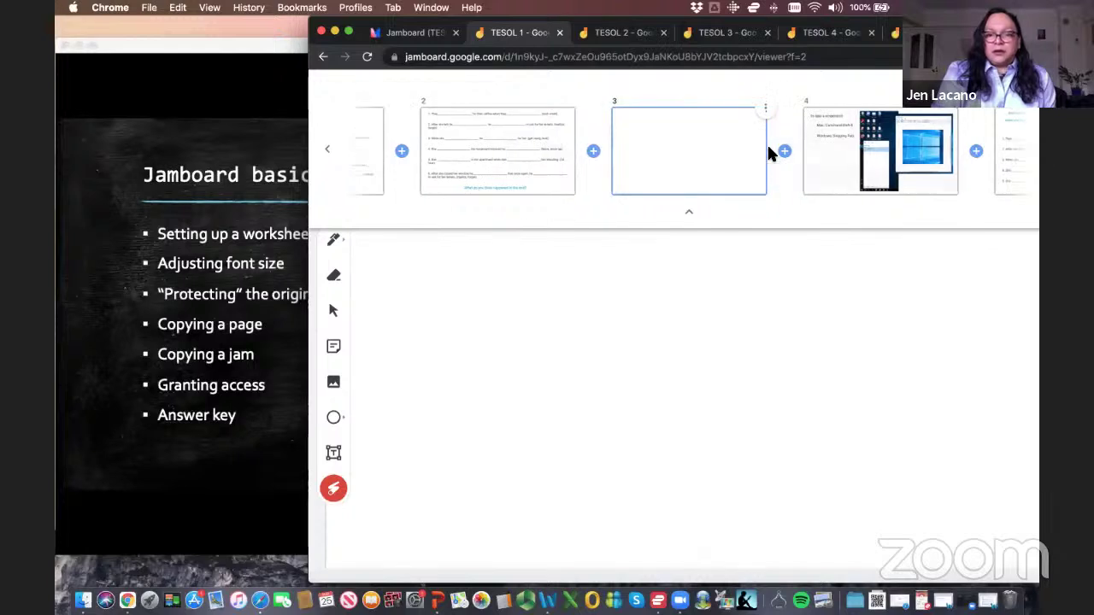
click(334, 311)
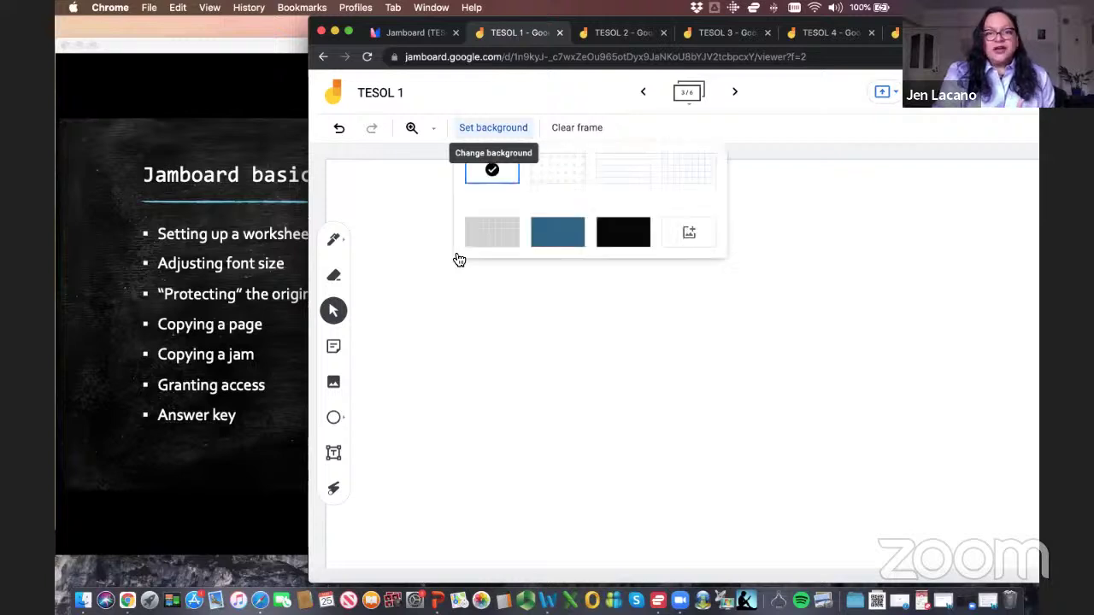
click(690, 238)
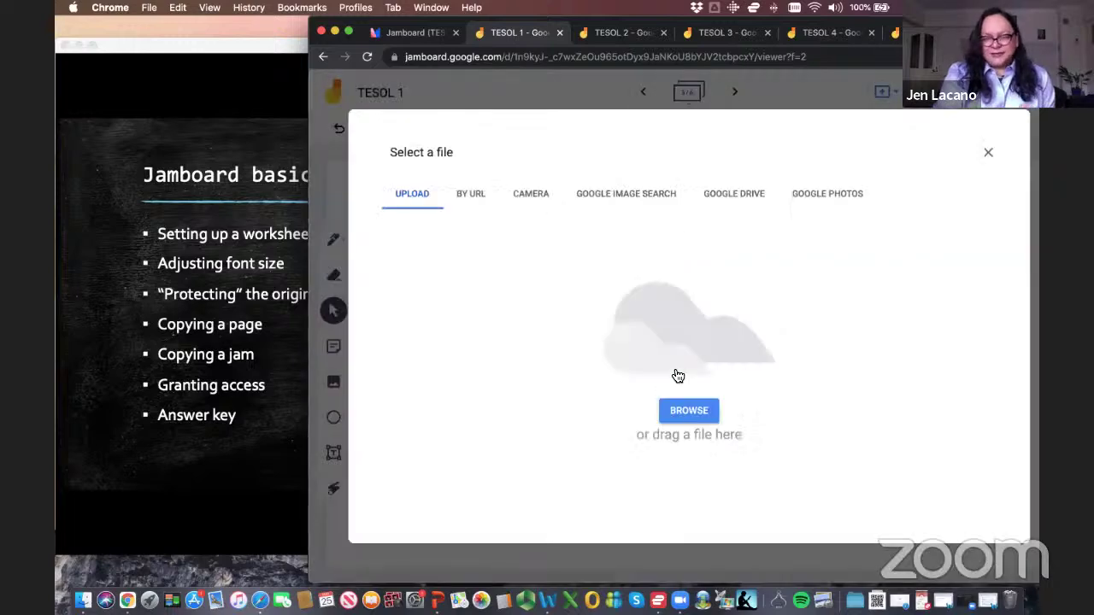
click(690, 414)
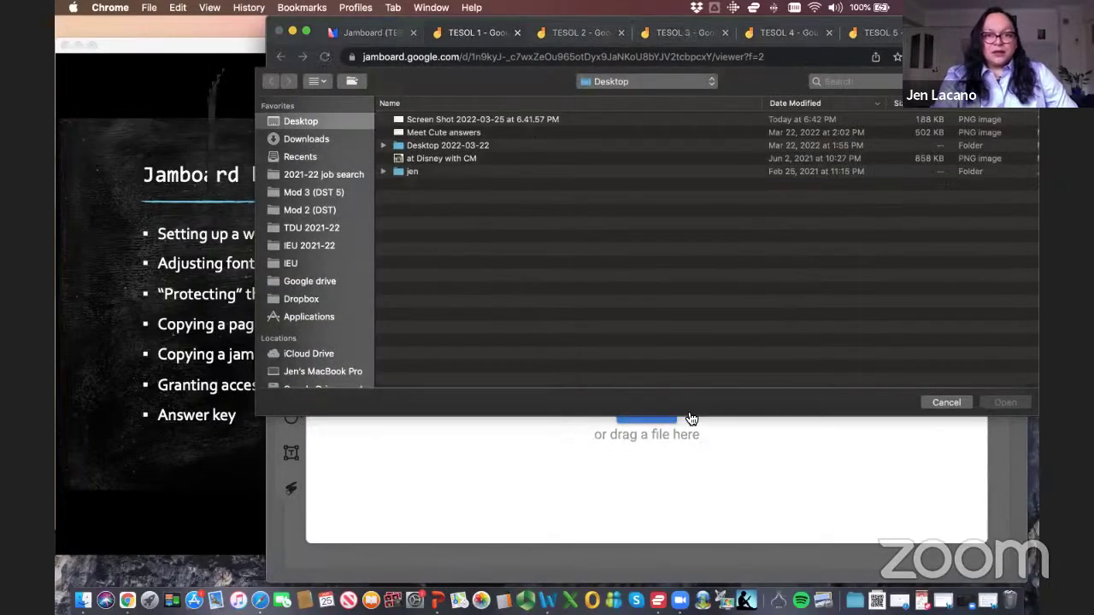
click(500, 121)
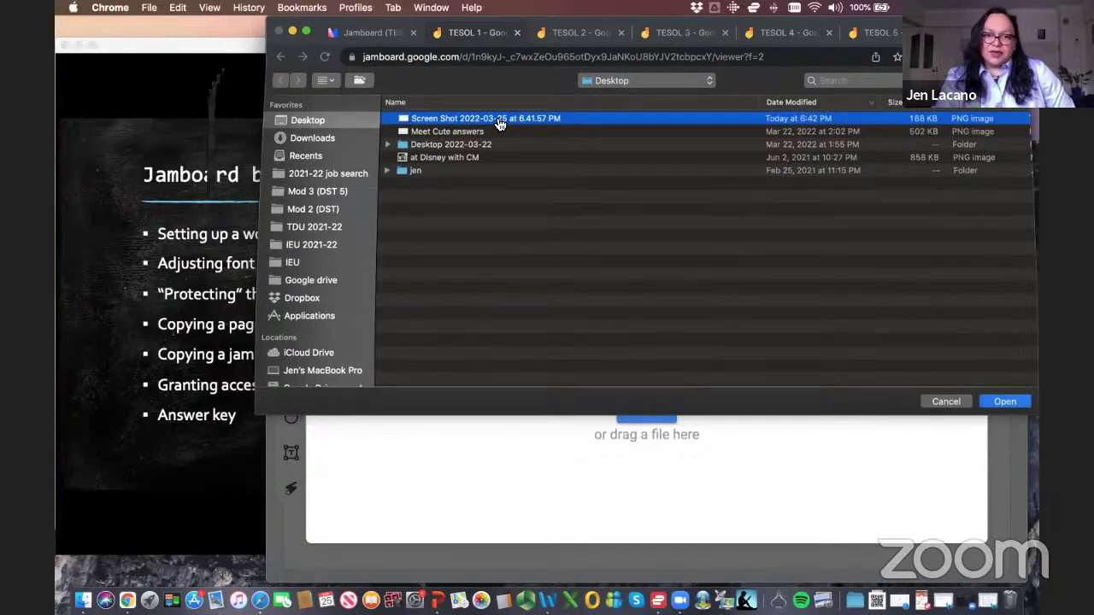
double_click(500, 122)
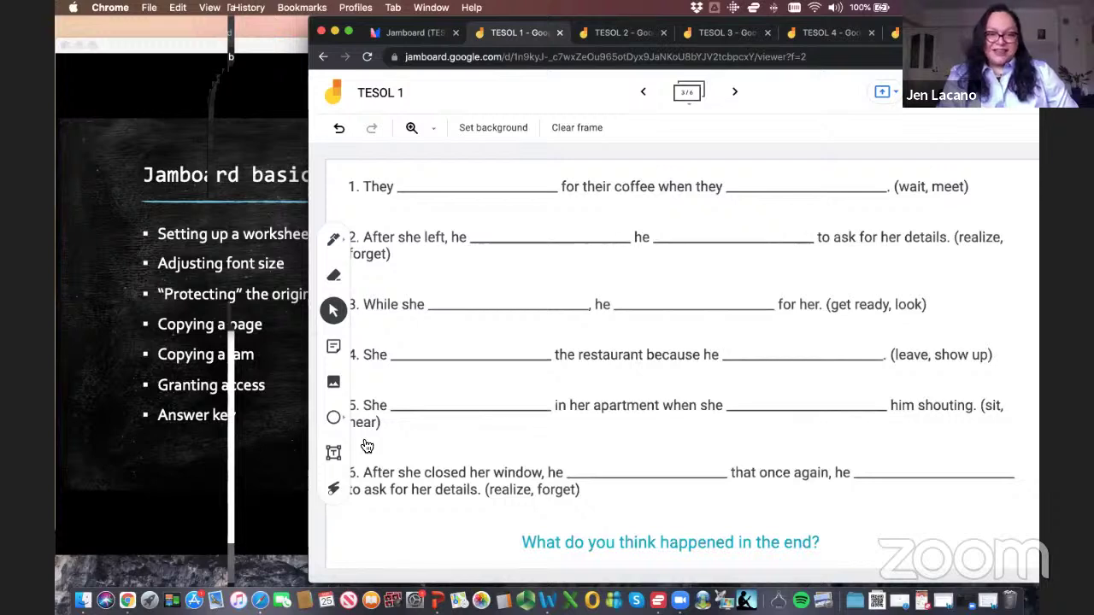
Place a text box at the first blank of sentence 1 and set the text colour to red
click(333, 452)
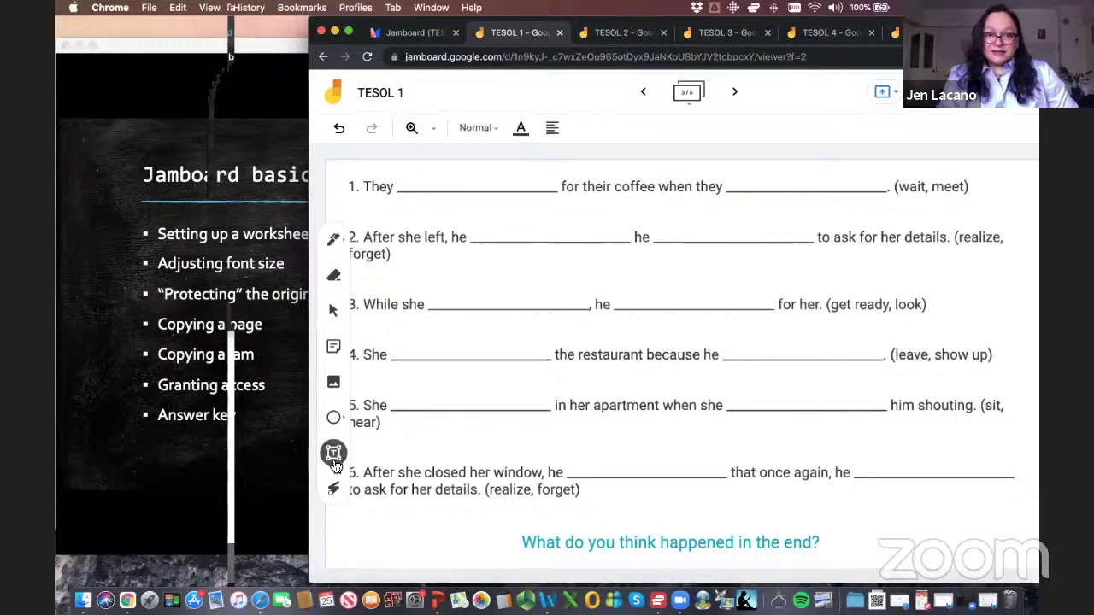
click(404, 187)
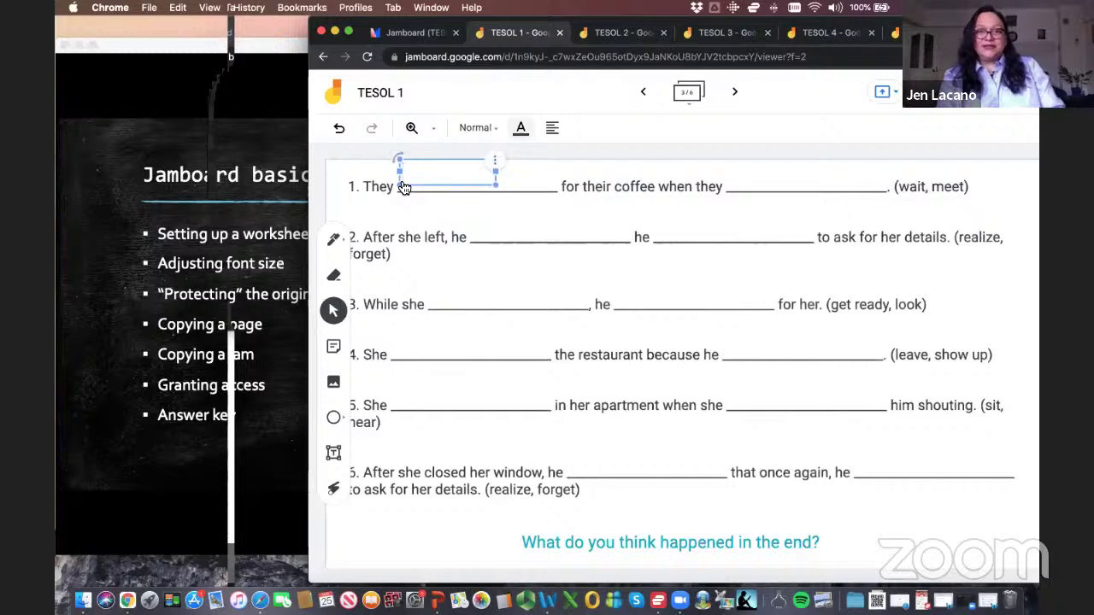
click(521, 128)
click(557, 188)
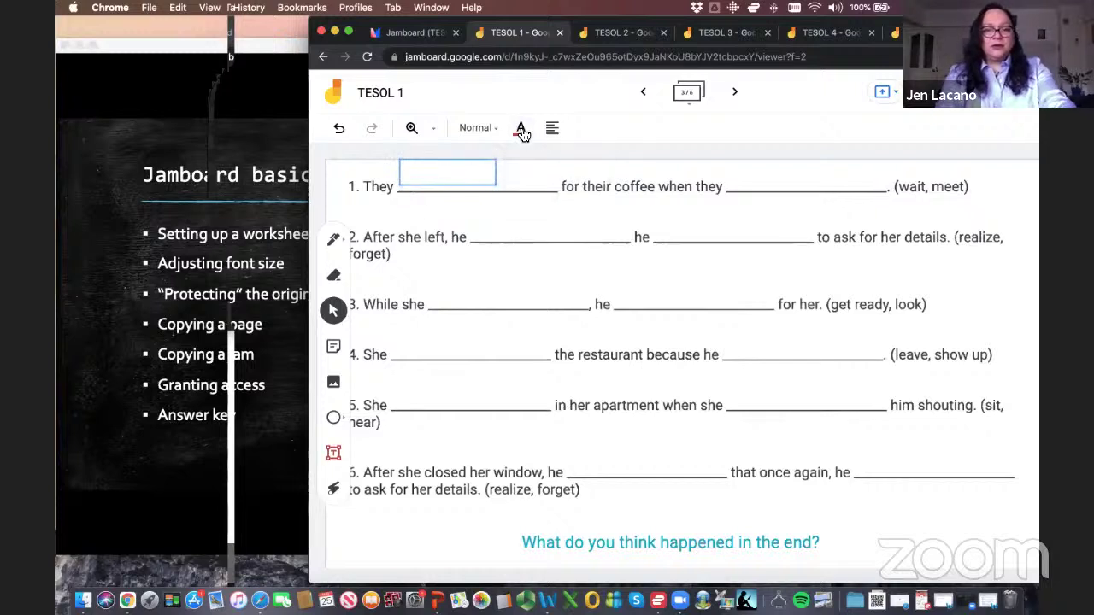
click(429, 188)
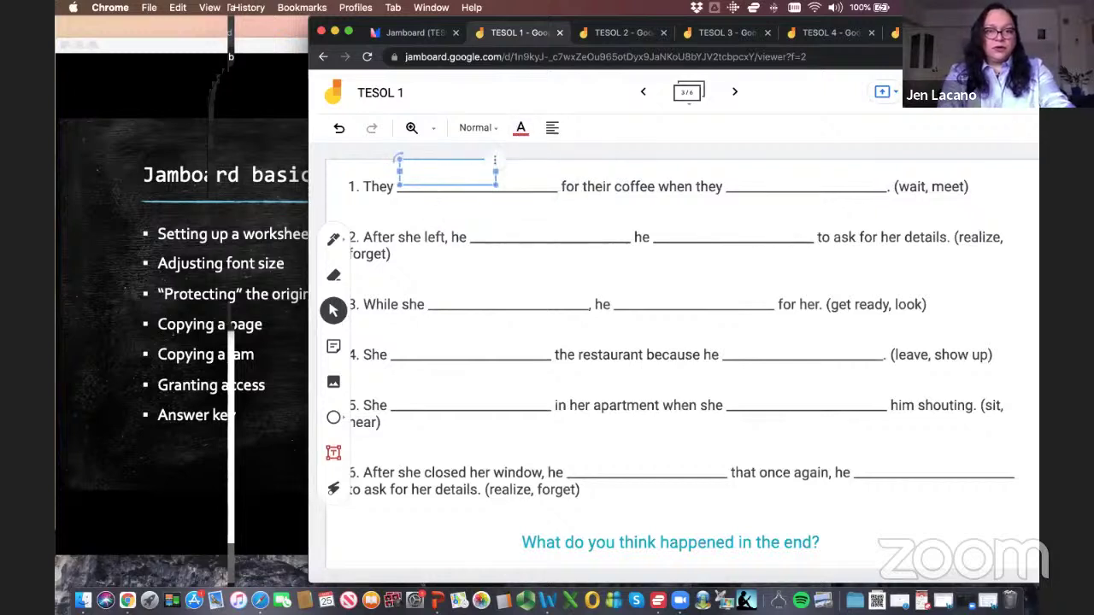
Add a red text box reading "were waiting" over the first blank of sentence 1 and widen it so the text fits on one line
click(334, 453)
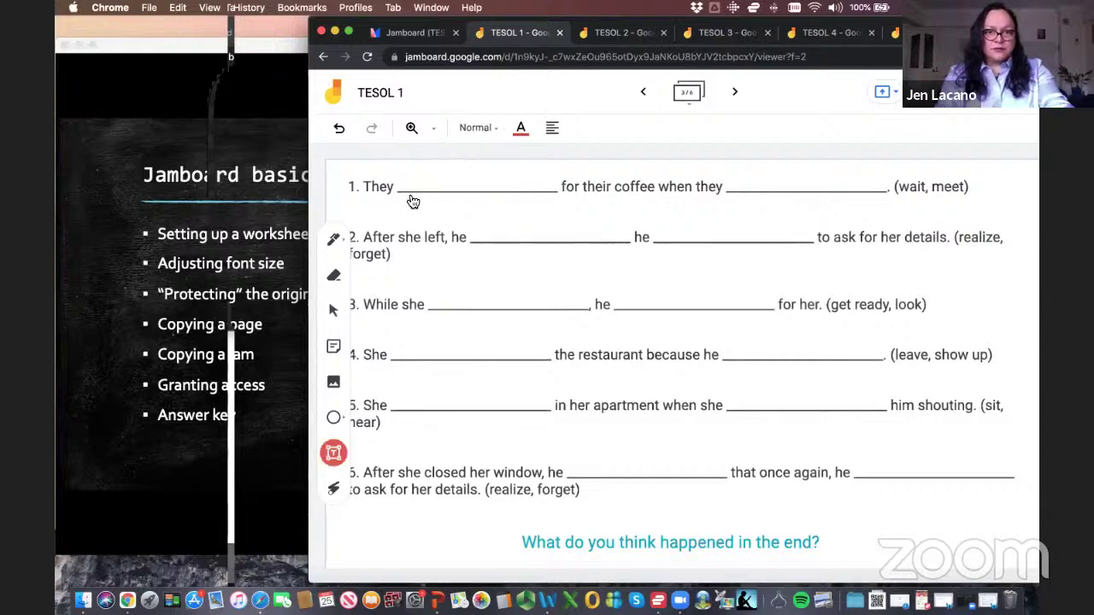
click(410, 187)
text(wer)
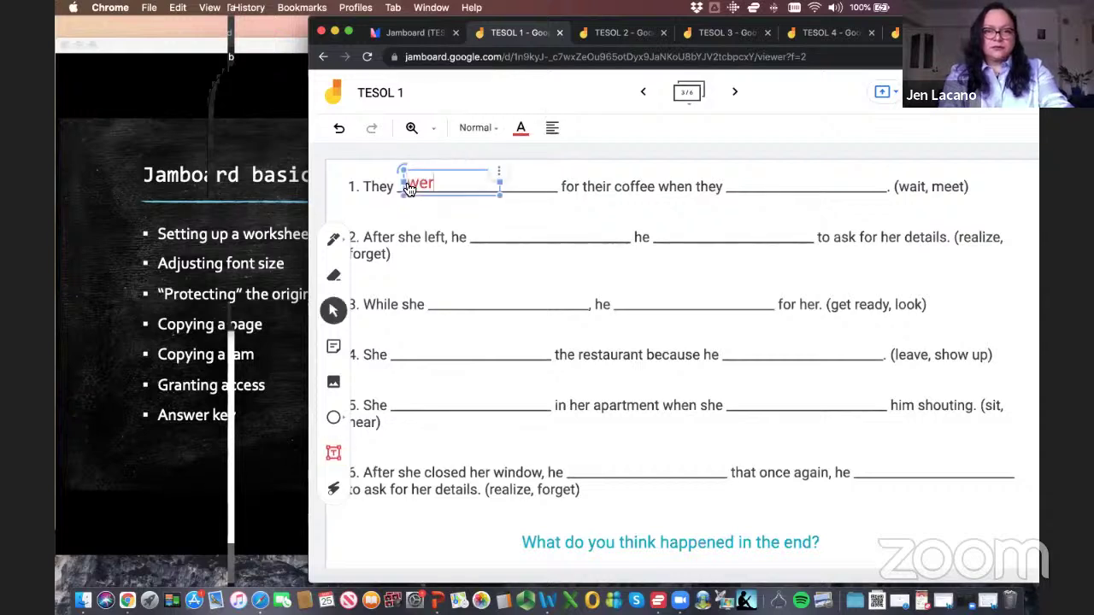
text(e wat)
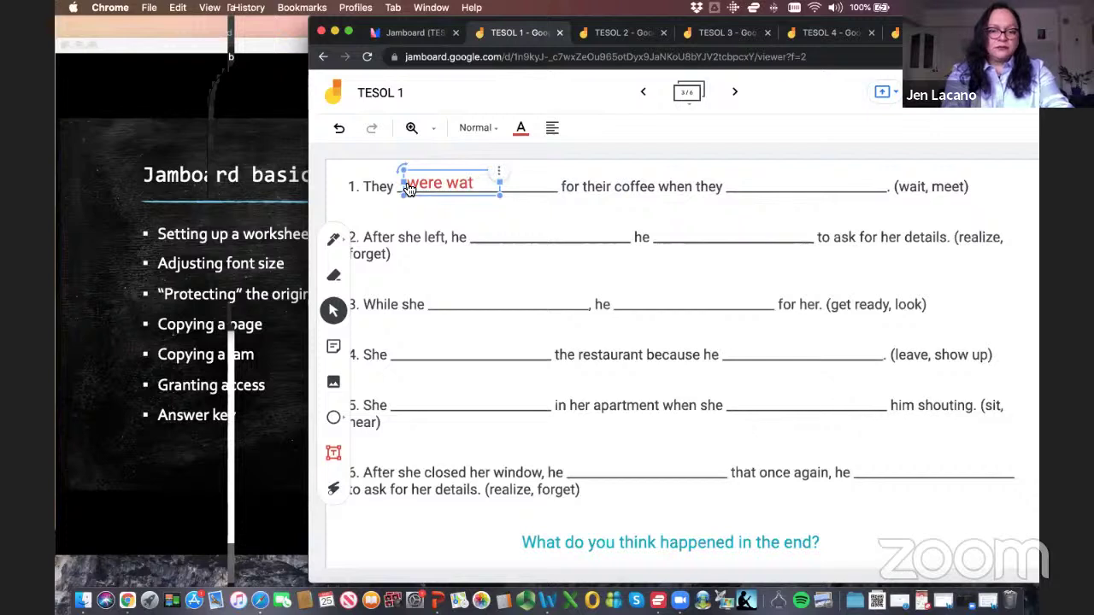
key(BackSpace)
text(iting)
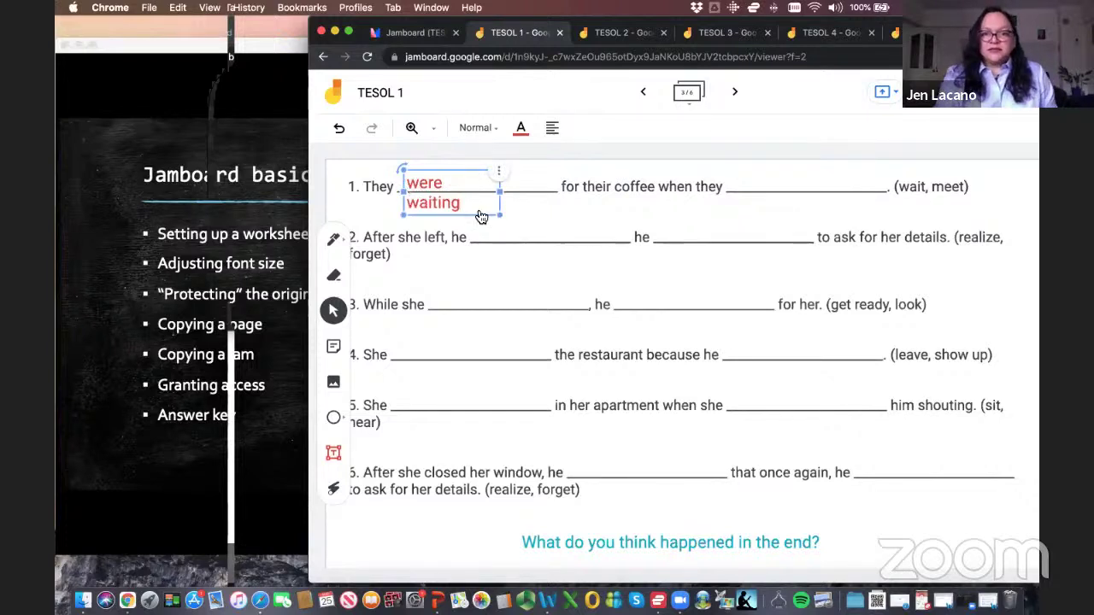
drag(487, 216, 542, 203)
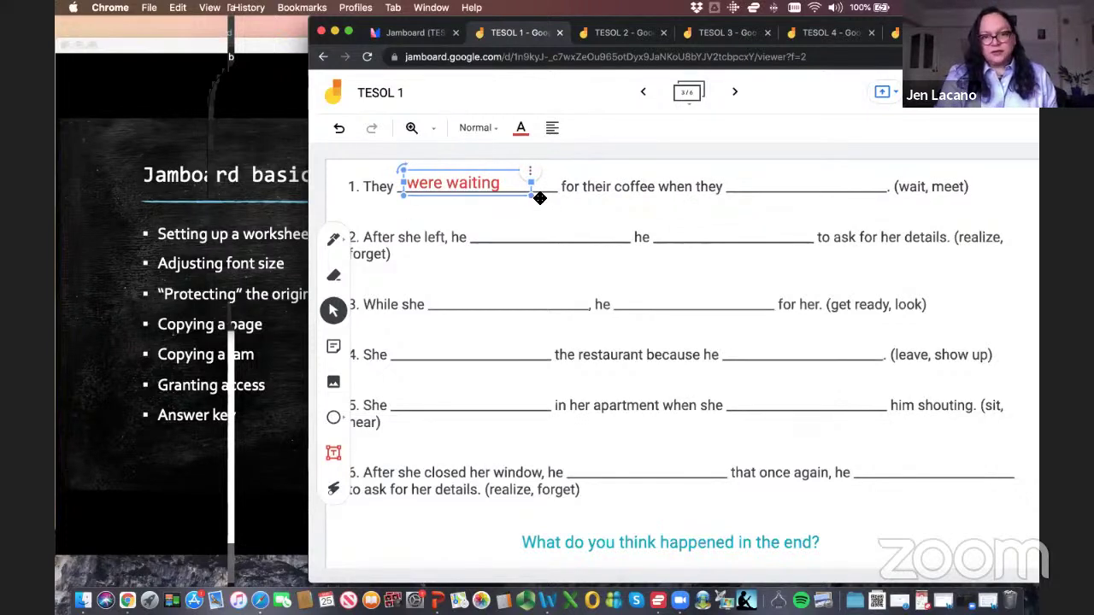
click(462, 204)
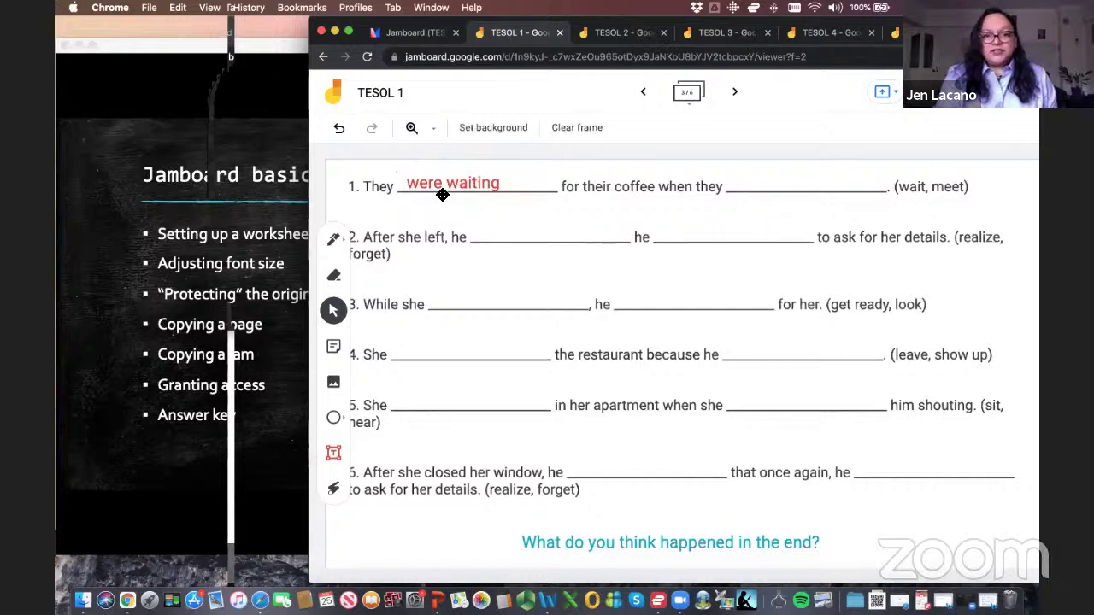
click(442, 186)
drag(397, 176, 420, 151)
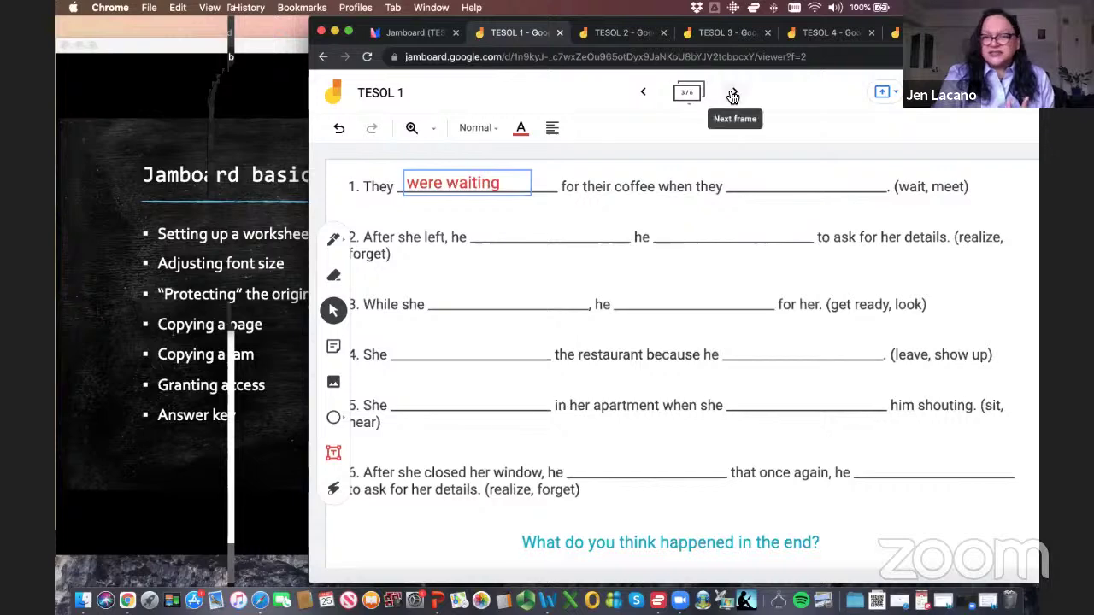
Go to the fifth frame and shift the movable words "were waiting" and "heard" within the word bank
click(733, 92)
click(733, 94)
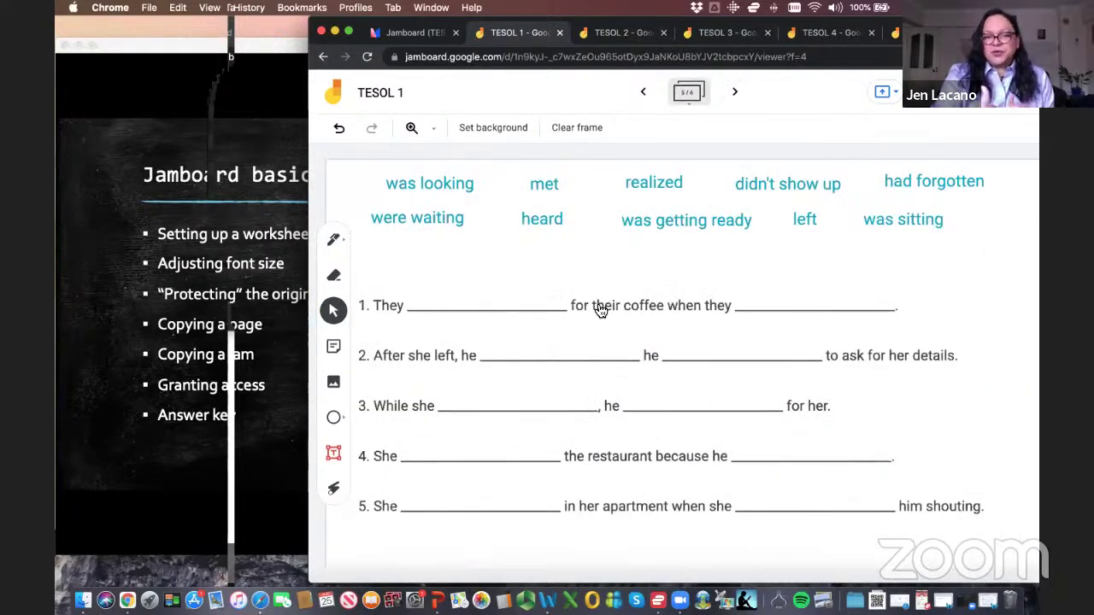
drag(432, 221, 486, 298)
key(super+z)
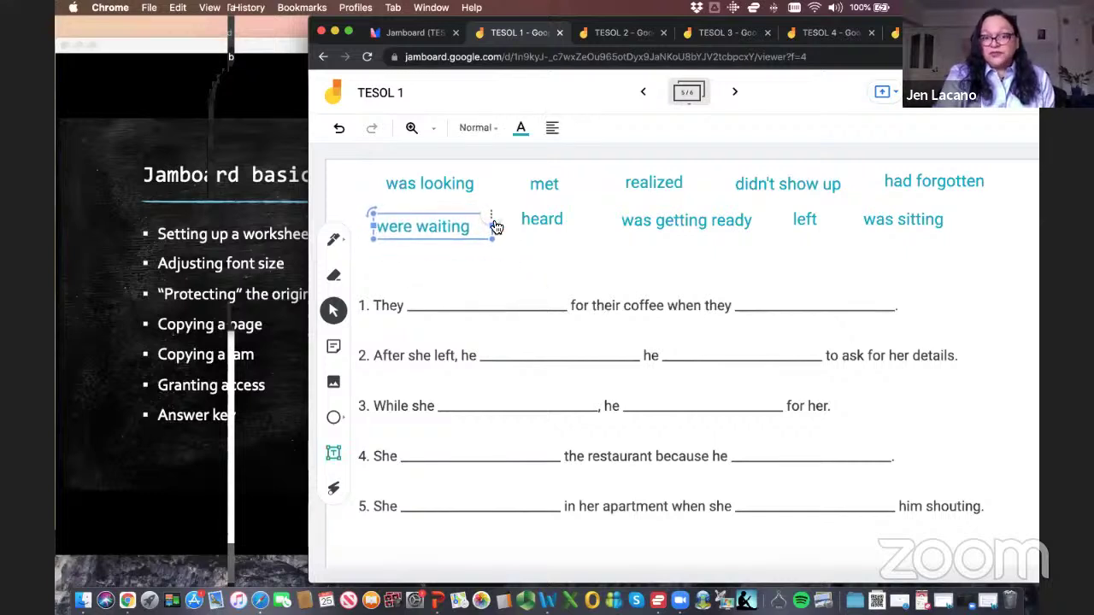
drag(542, 219, 504, 220)
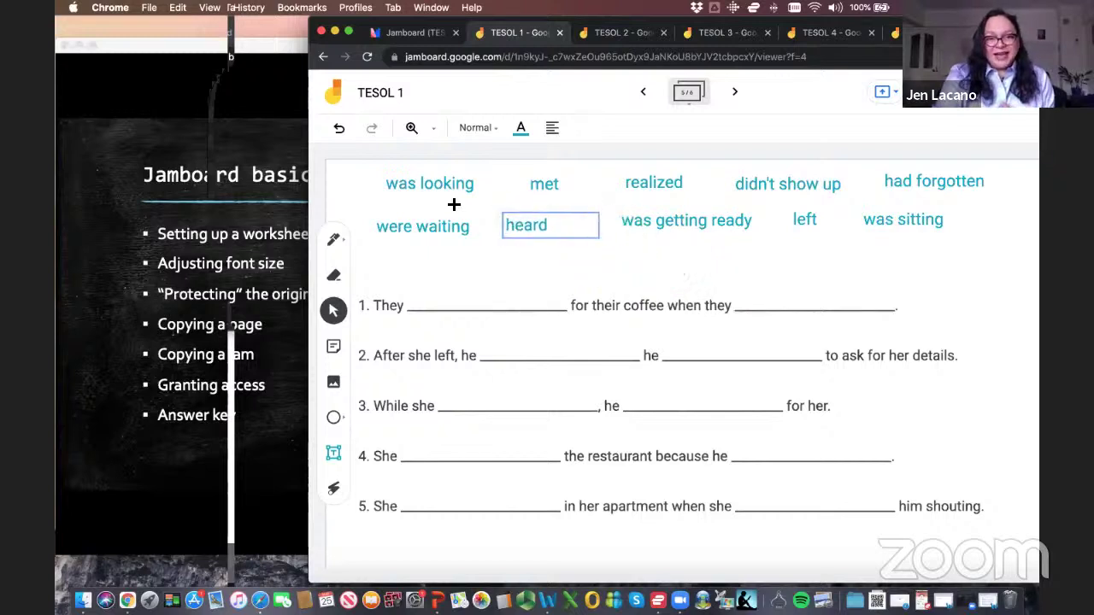
Select the words in the first row of the word bank one by one, ending with "had forgotten"
click(440, 176)
key(Tab)
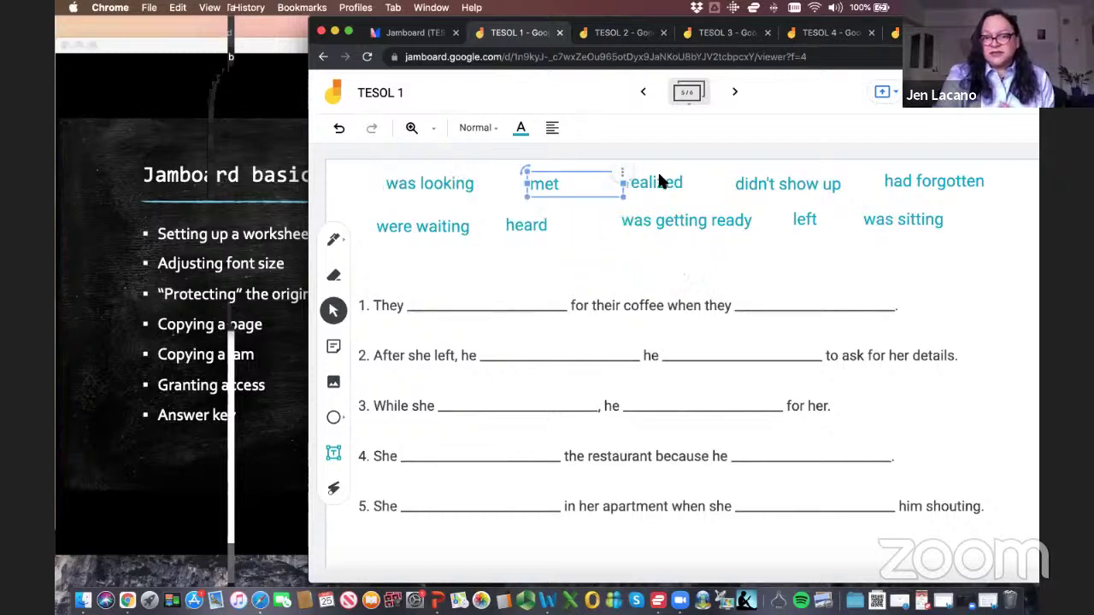
key(Tab)
key(Tab)
key(Tab)
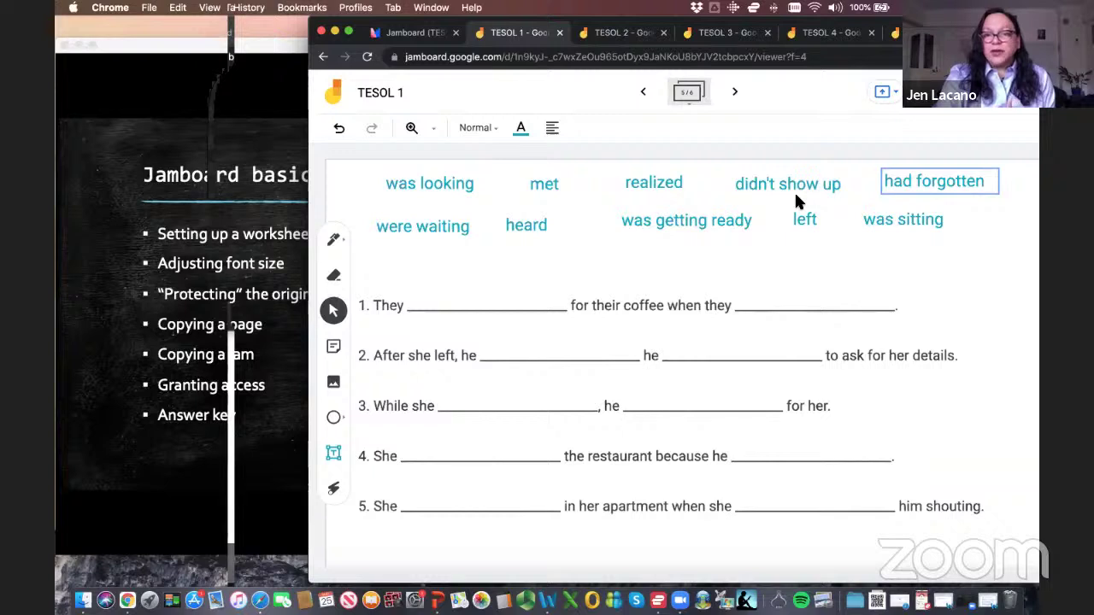
Duplicate the fifth frame, the word bank worksheet, and open the duplicate
click(721, 96)
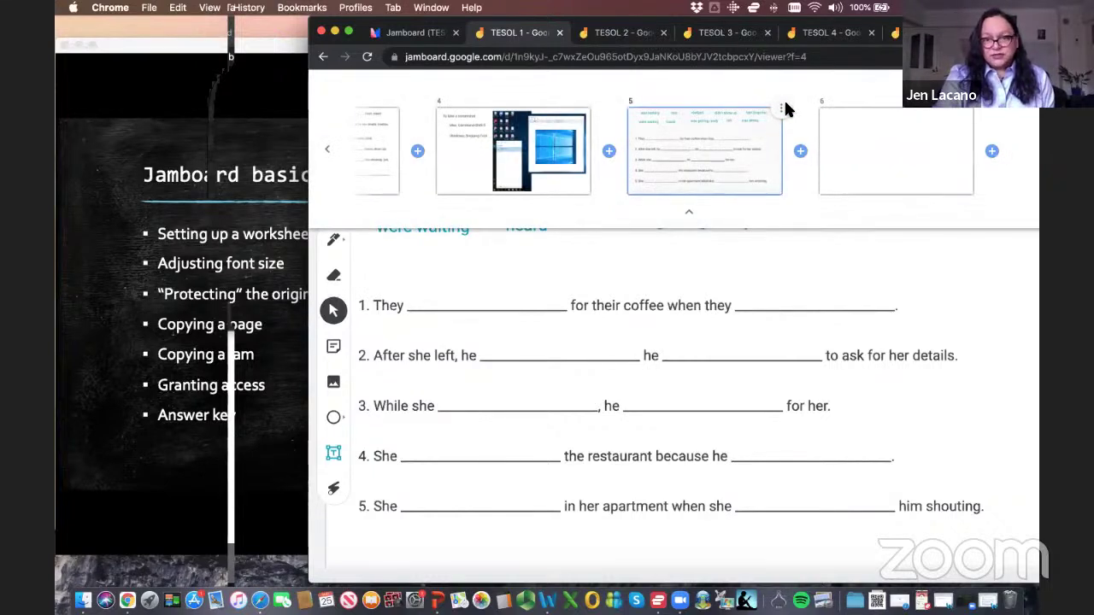
click(689, 212)
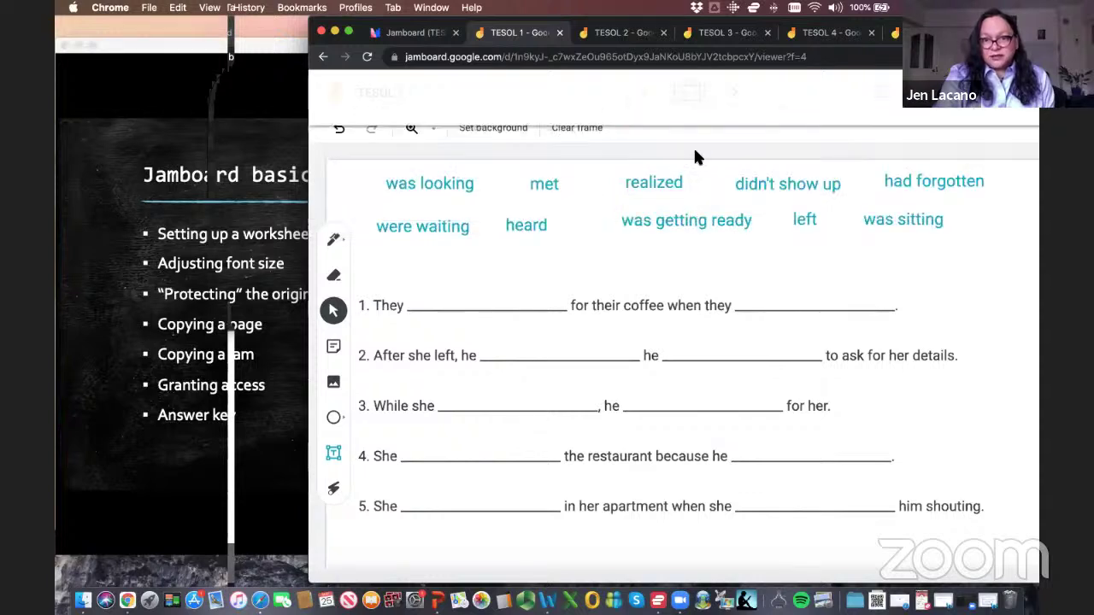
click(689, 94)
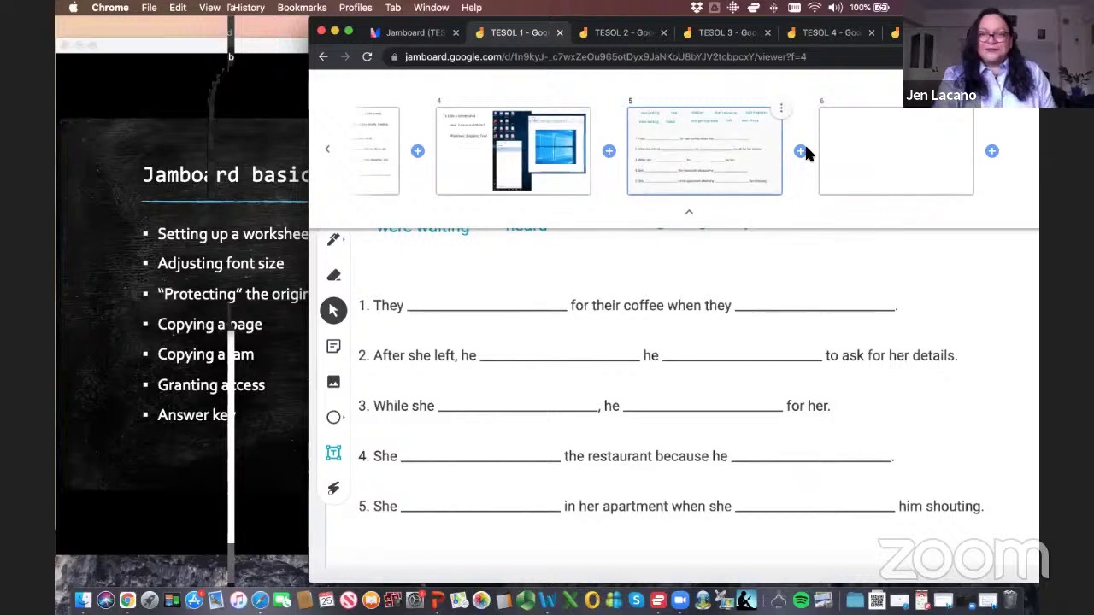
click(781, 109)
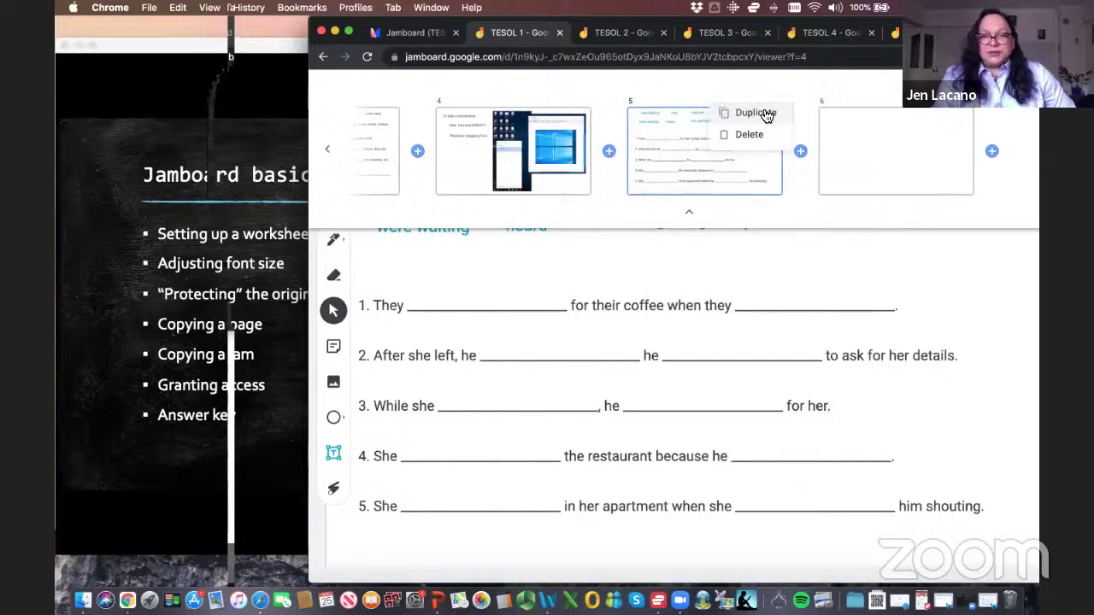
click(763, 114)
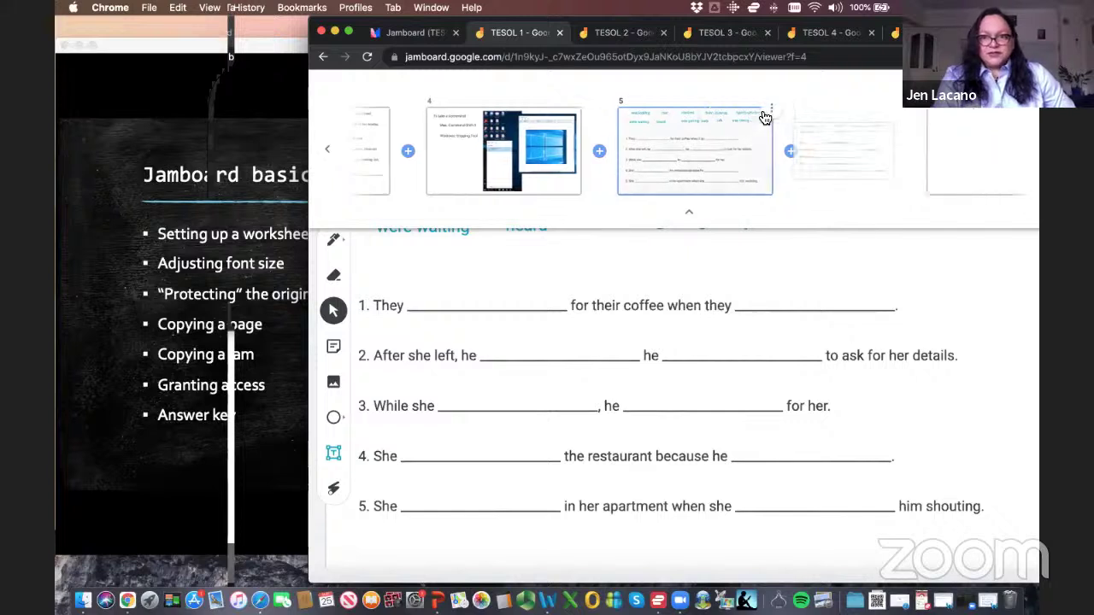
click(886, 176)
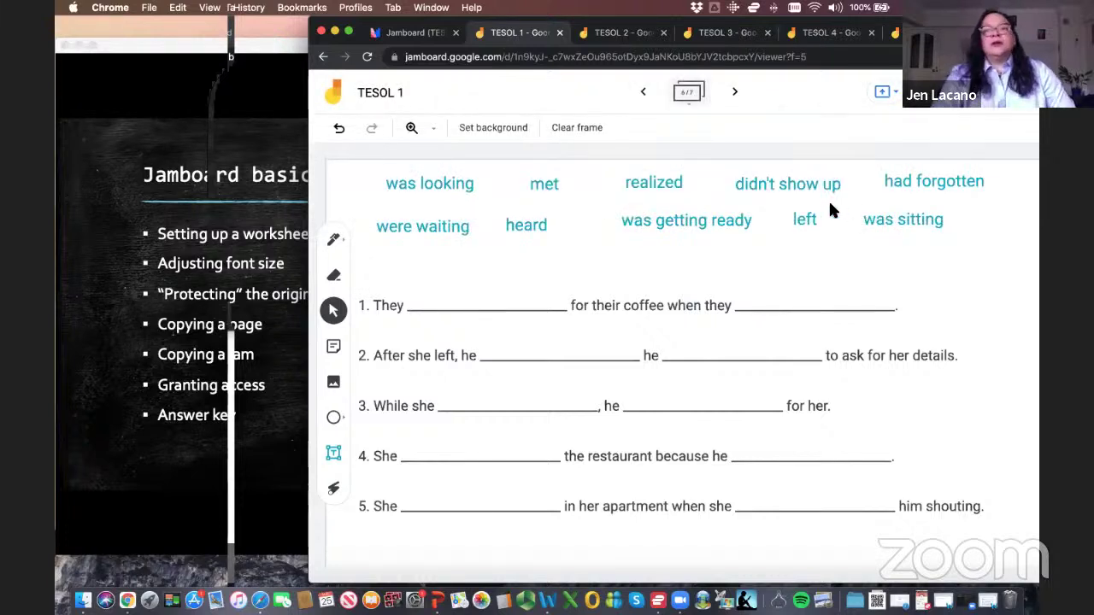
Return to the original fifth frame and show its Duplicate option in the frame overview once more
click(689, 101)
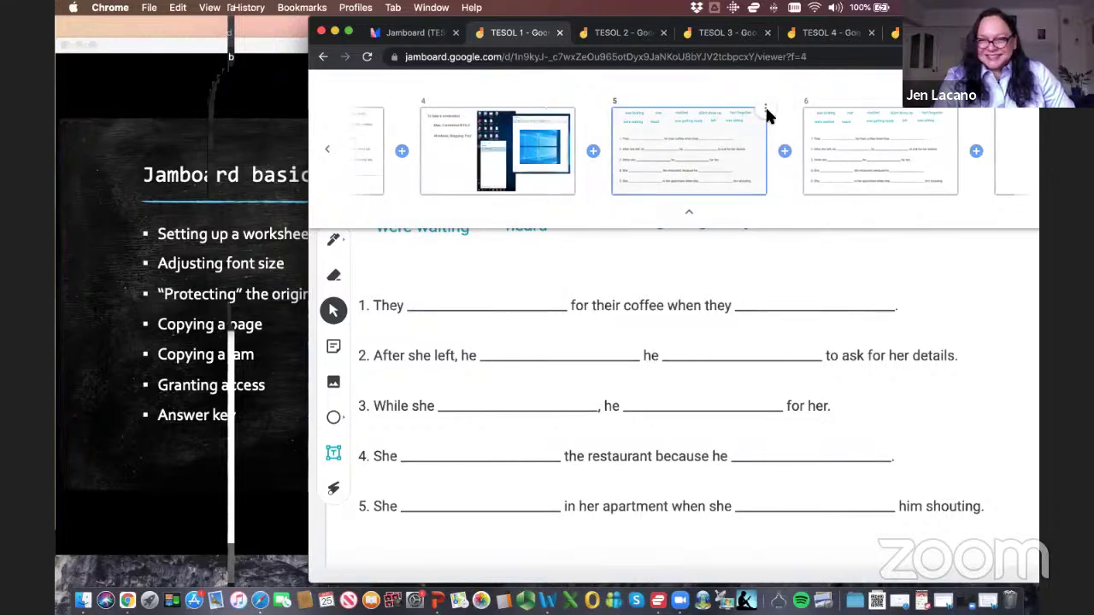
click(762, 224)
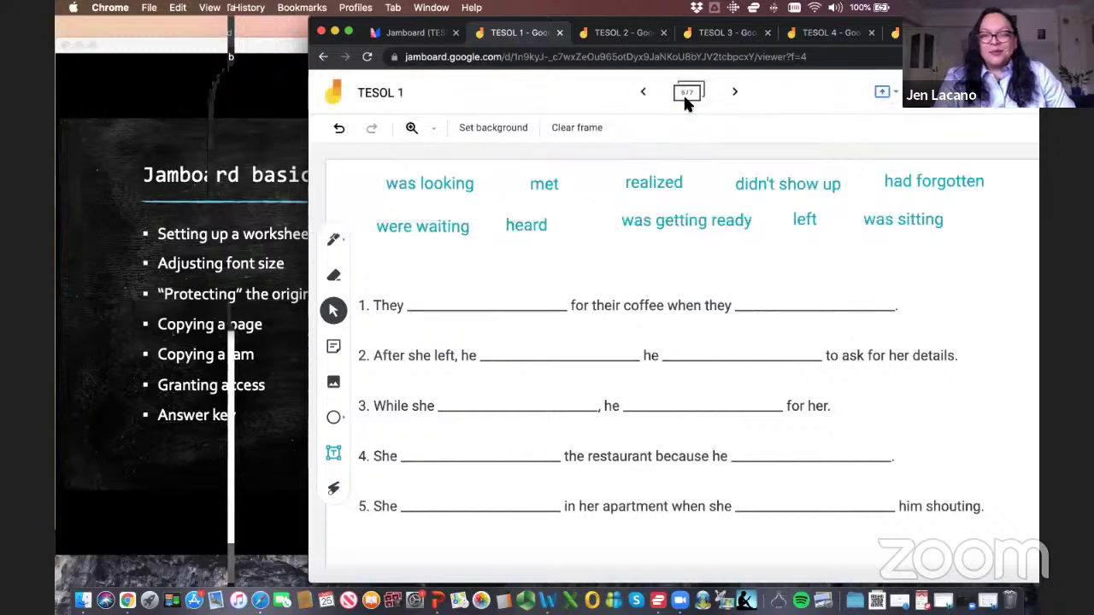
click(686, 92)
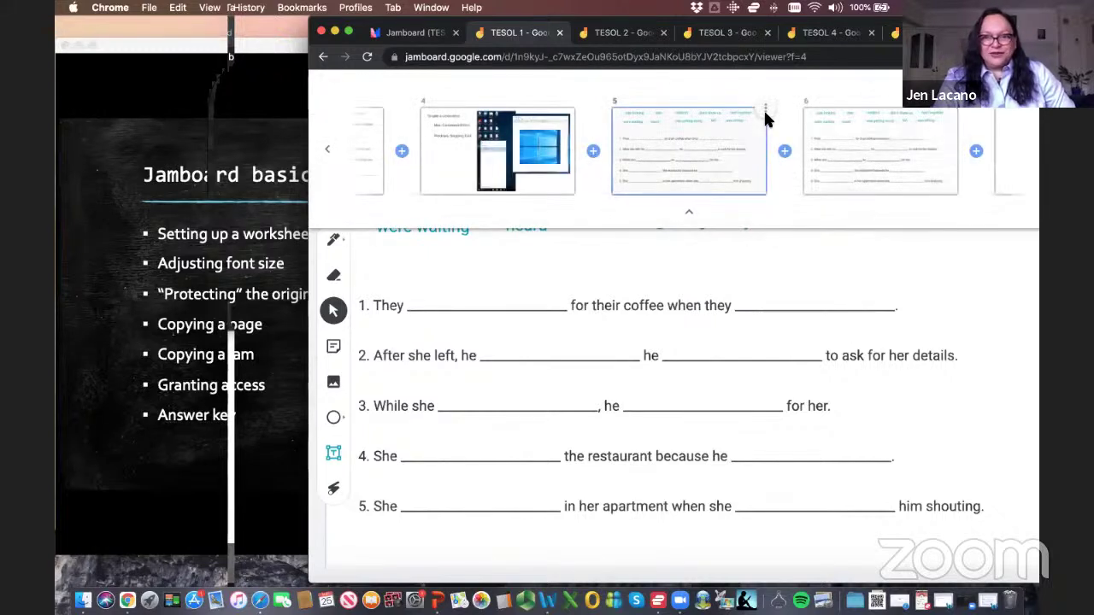
click(765, 110)
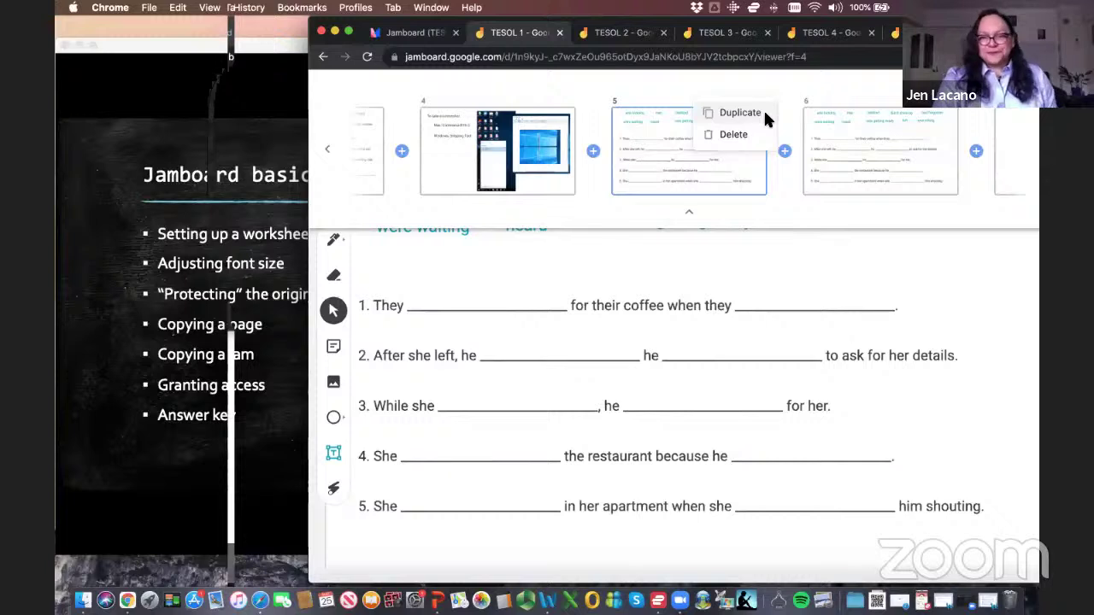
click(763, 113)
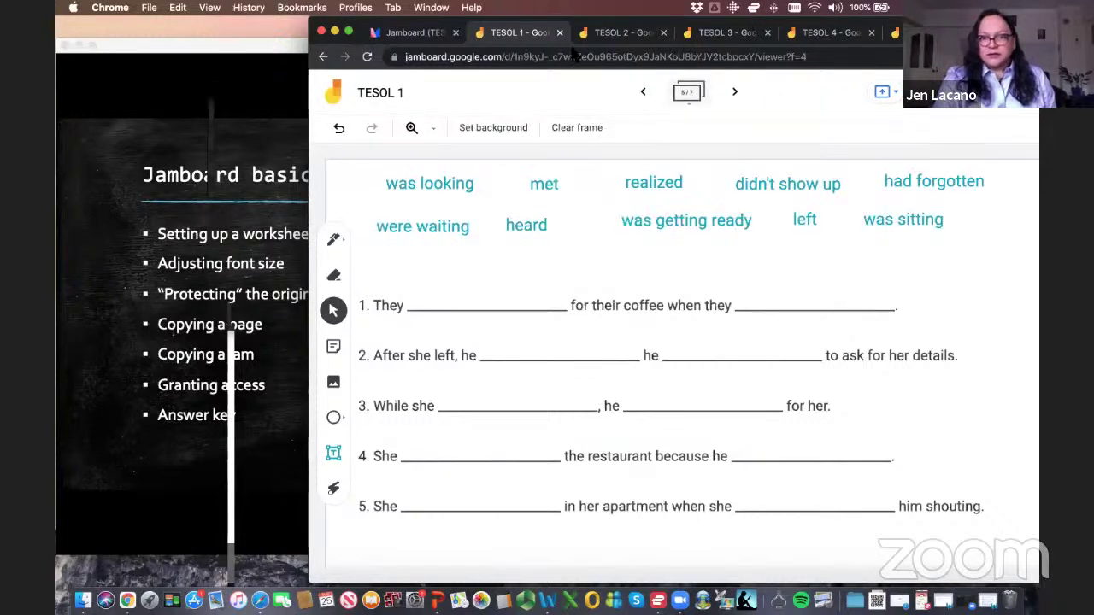
Switch to the TESOL 2 jam and move the words "hat", "the" and "was" toward the start of the first unscramble box
click(624, 32)
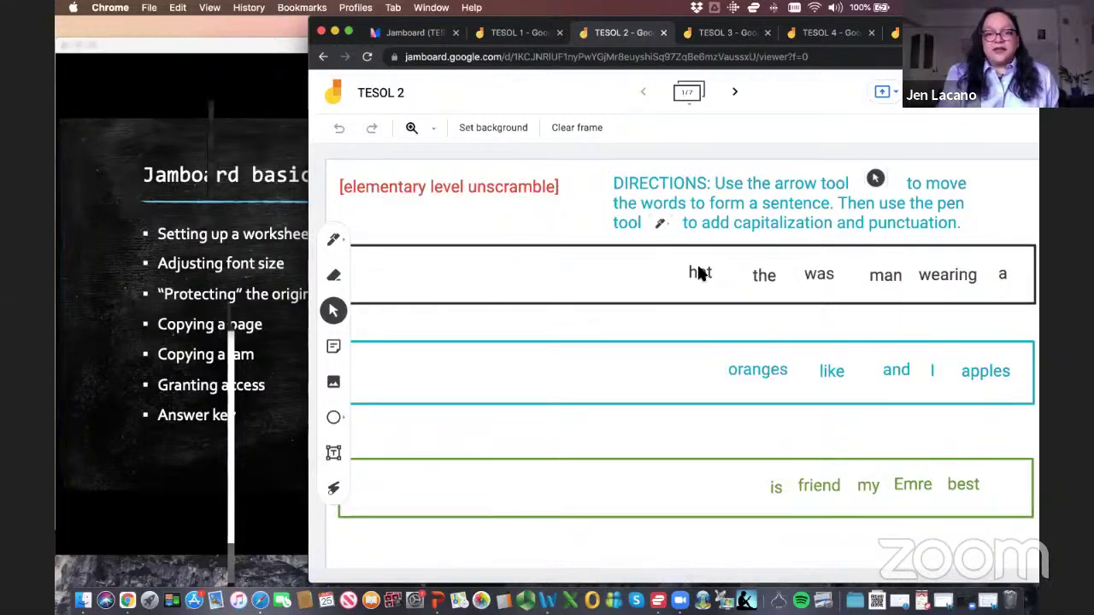
drag(699, 272, 545, 277)
drag(764, 275, 681, 276)
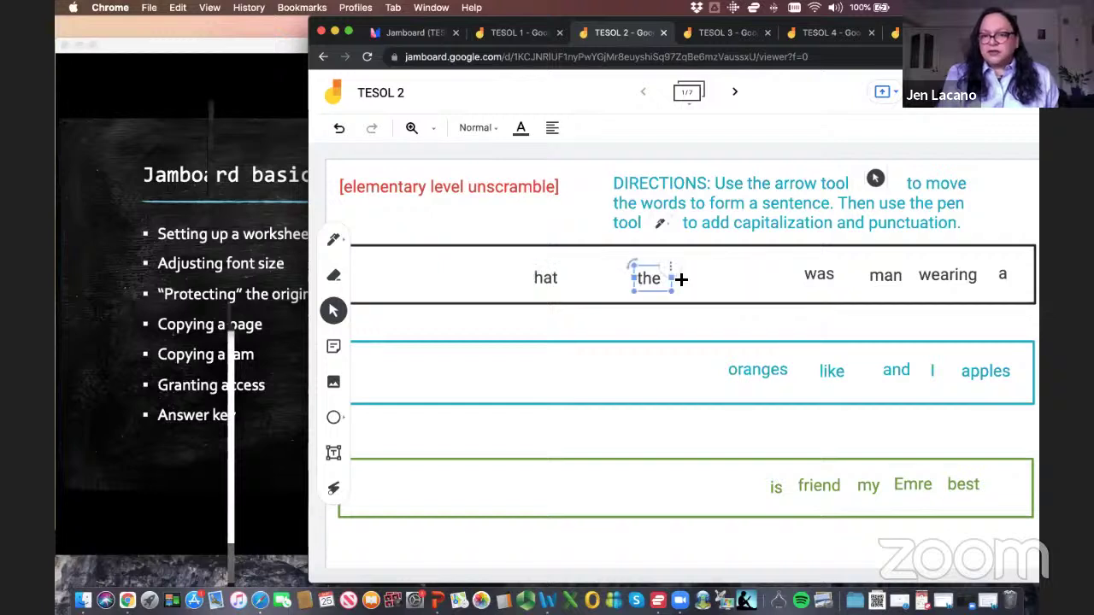
drag(803, 275, 699, 276)
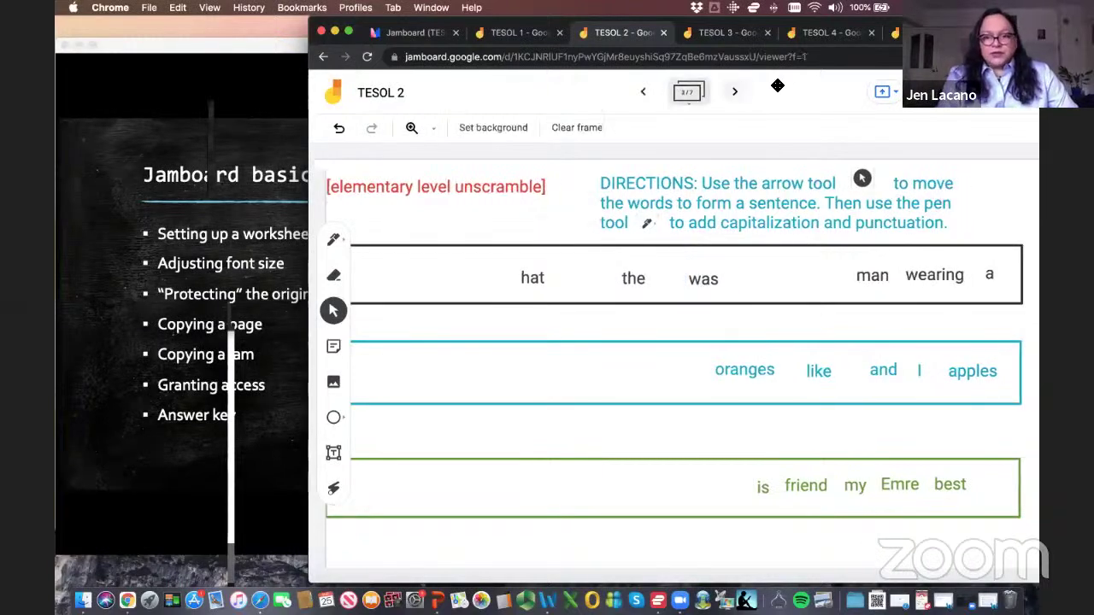
Go to the second frame, the upper intermediate unscramble, and select its movable workaholics sentences one after another
click(643, 91)
drag(675, 272, 678, 249)
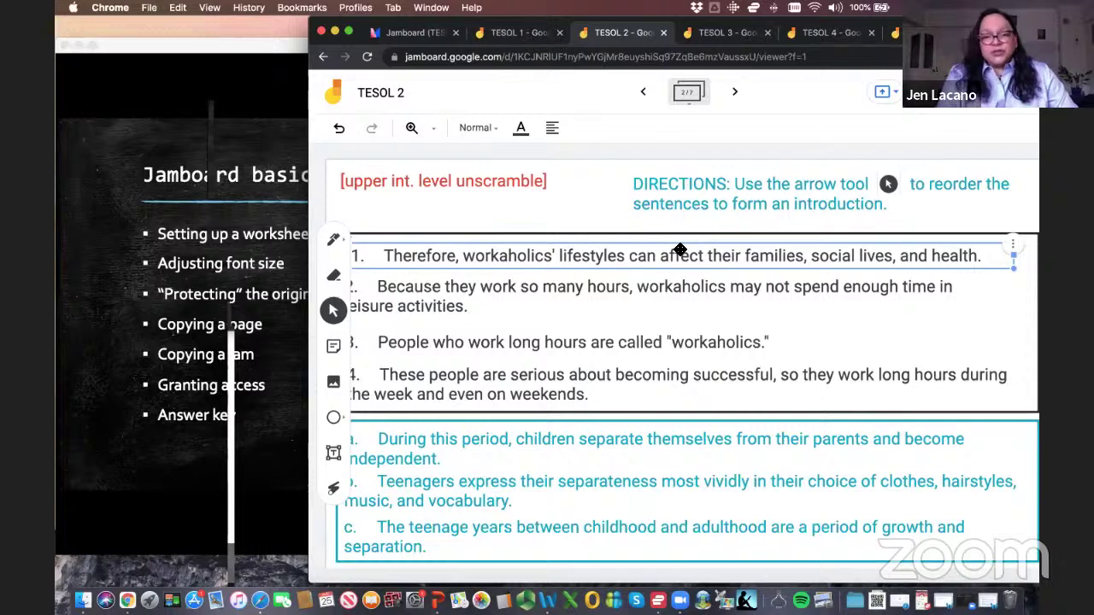
click(596, 289)
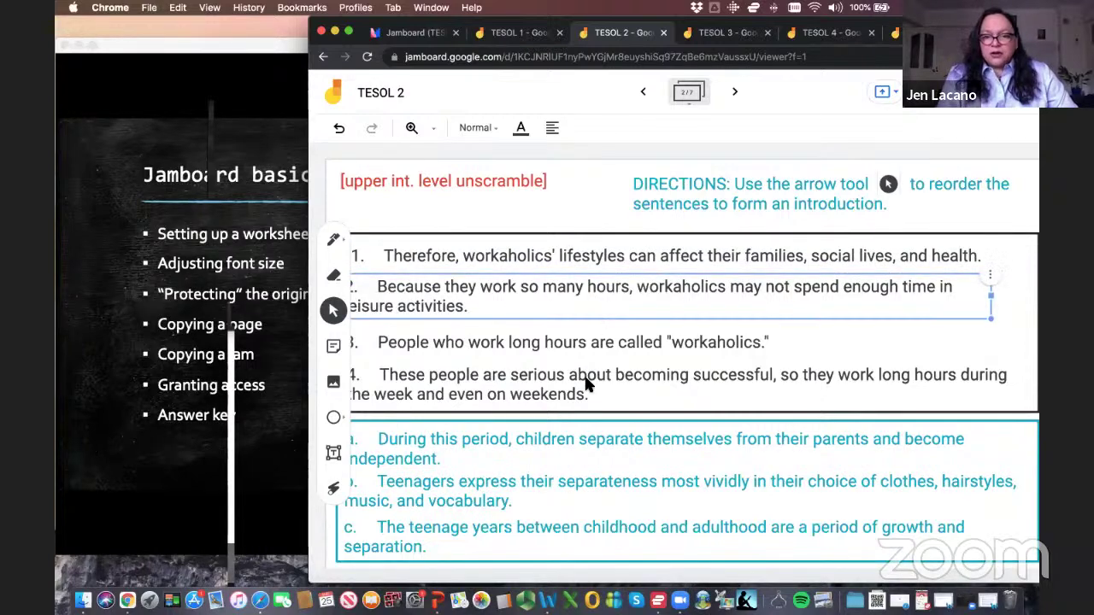
key(Tab)
key(Tab)
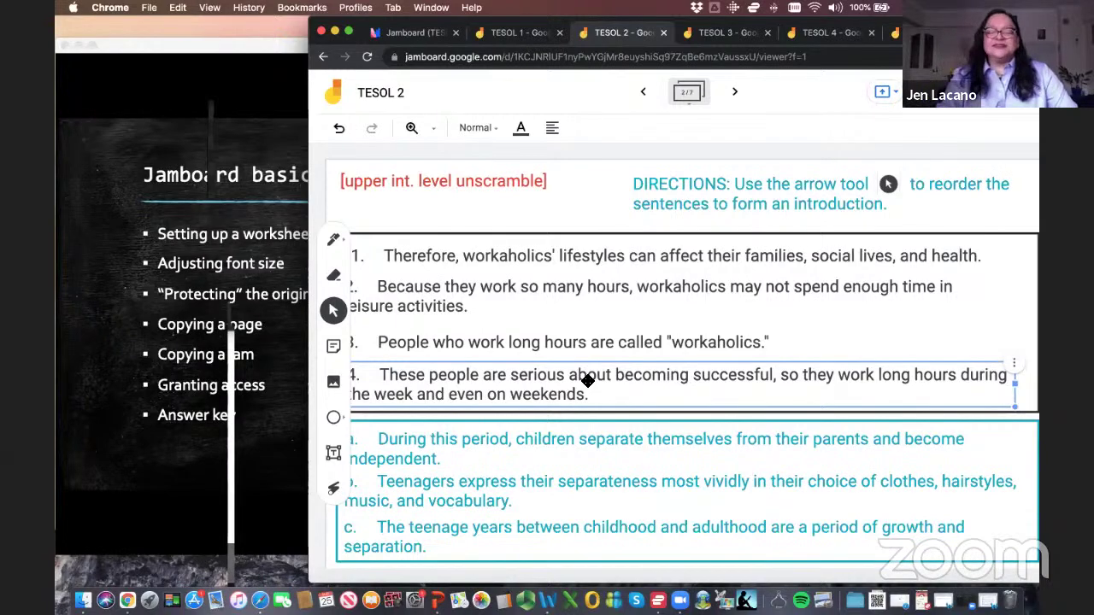
key(Escape)
Duplicate the second frame of the TESOL 2 jam and close the frame overview
click(697, 101)
click(740, 113)
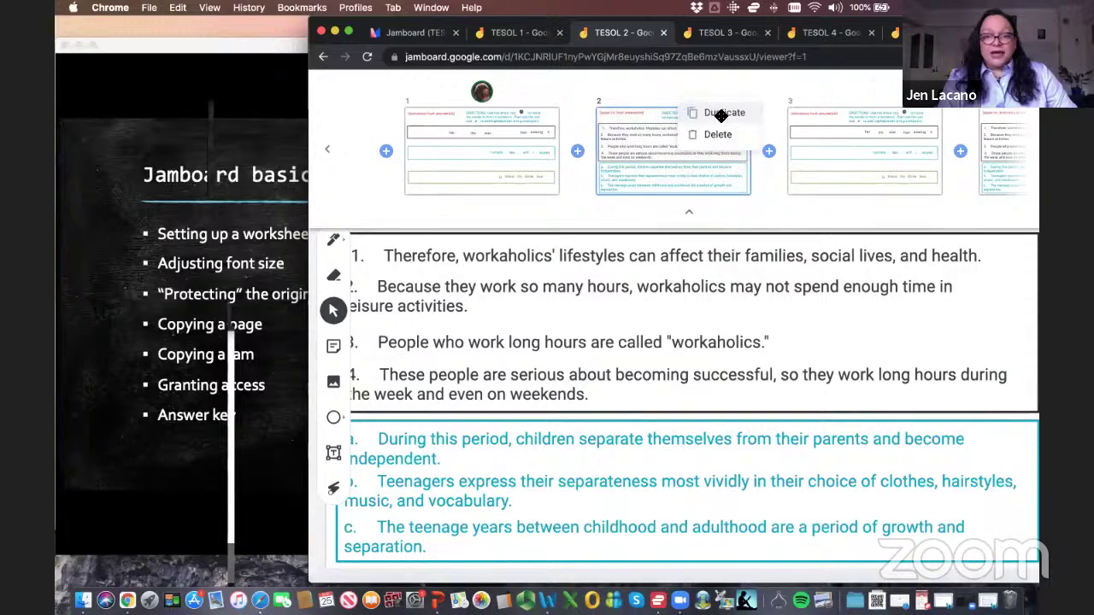
click(720, 114)
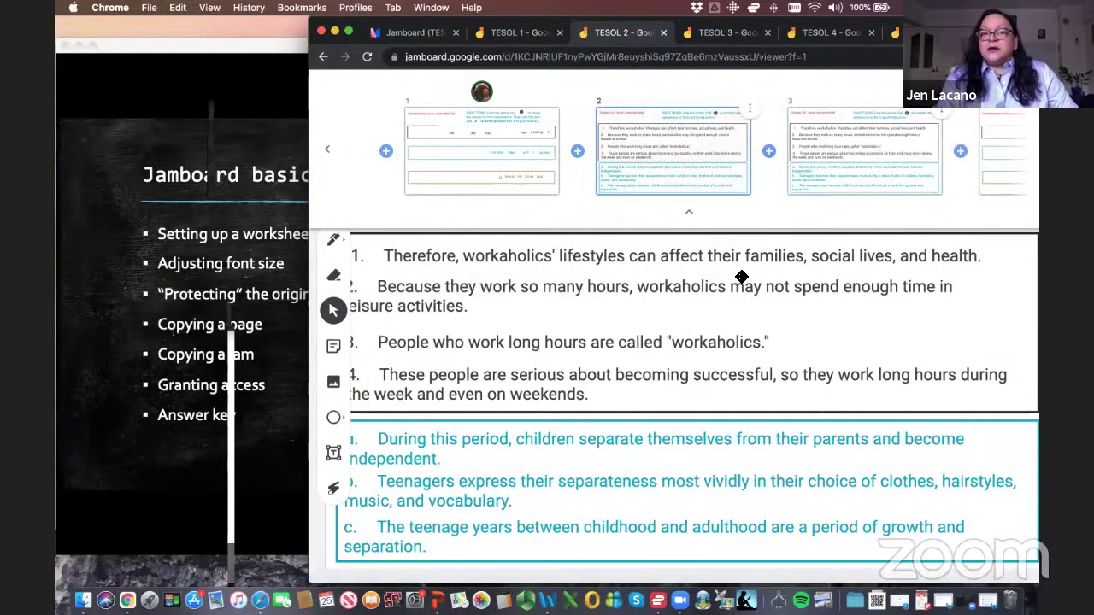
click(791, 252)
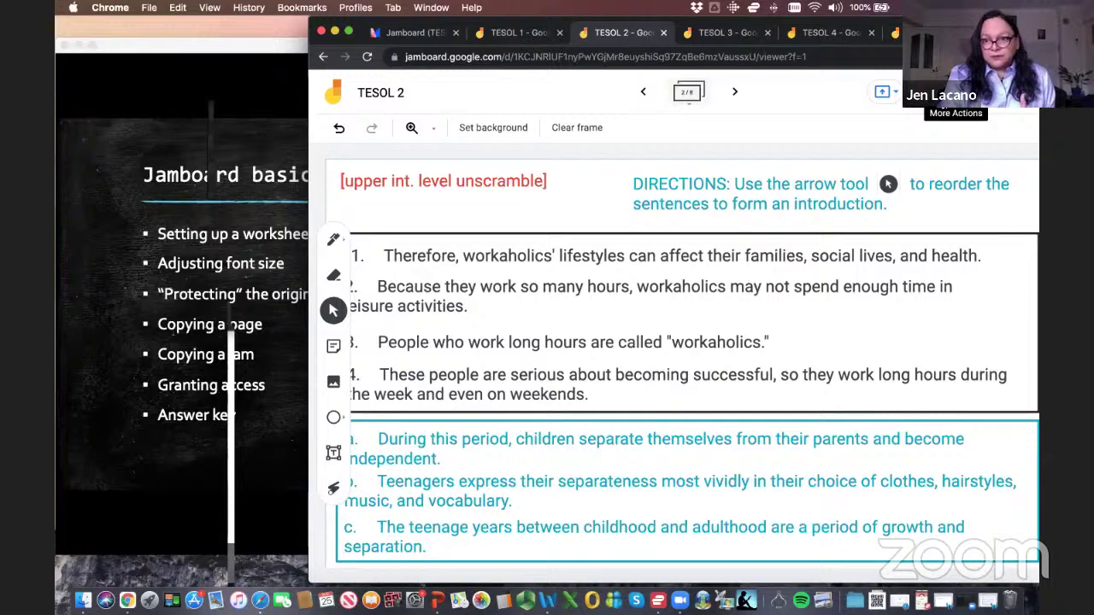
Make a copy of the whole jam named "Copy of TESOL 2" in My Drive
click(956, 91)
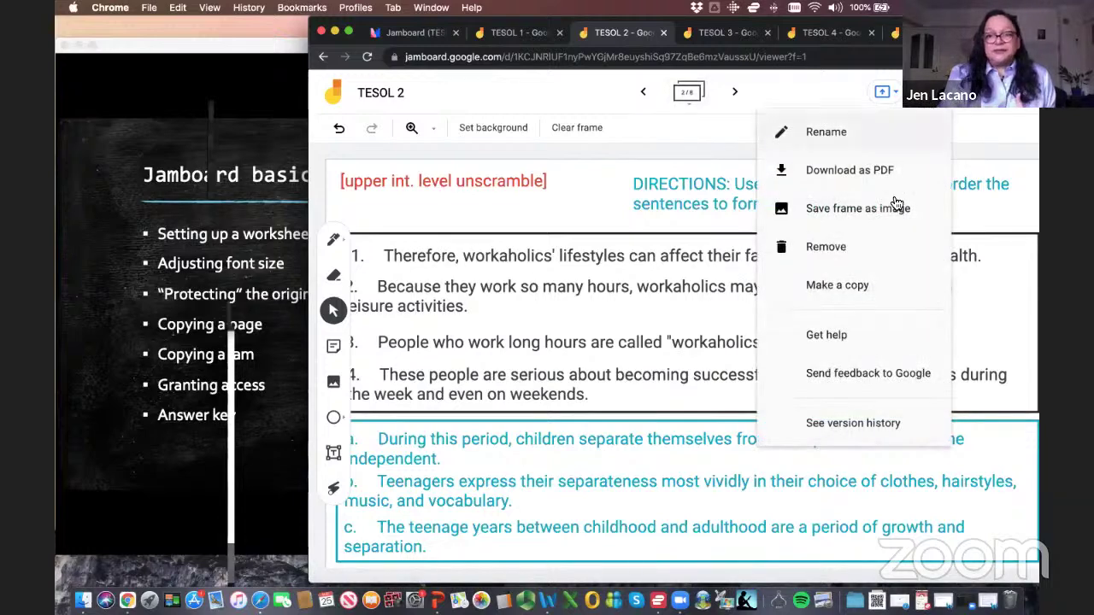
click(871, 291)
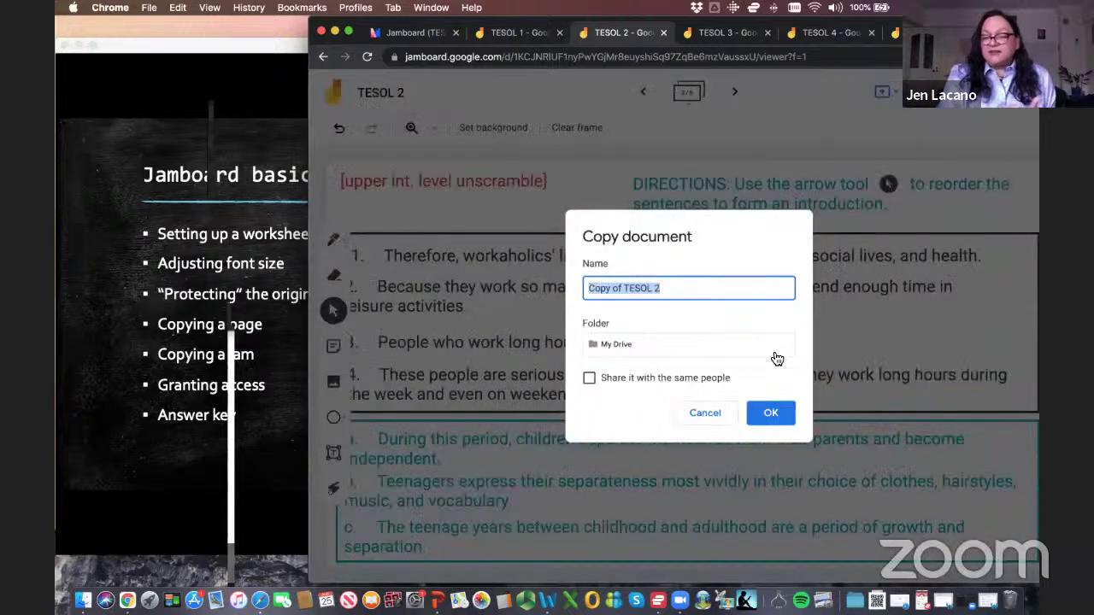
click(770, 414)
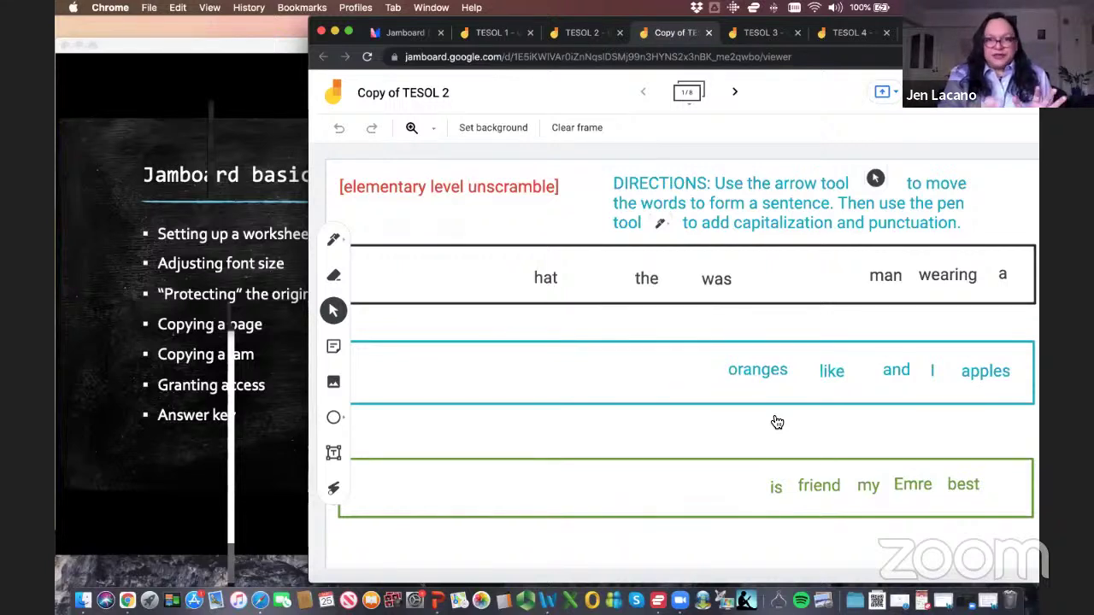
click(259, 497)
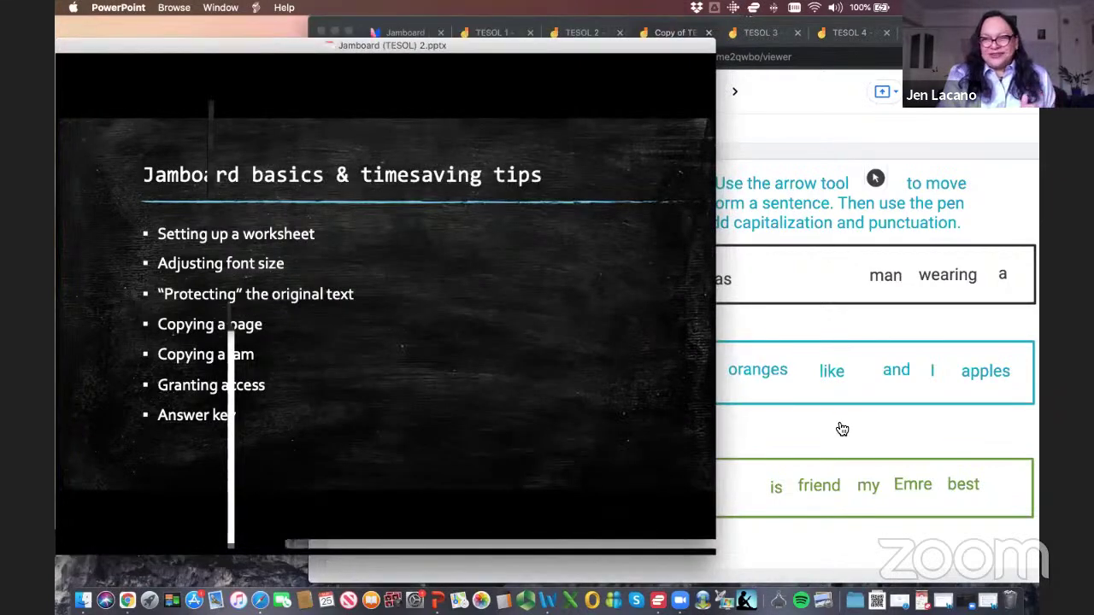
click(840, 430)
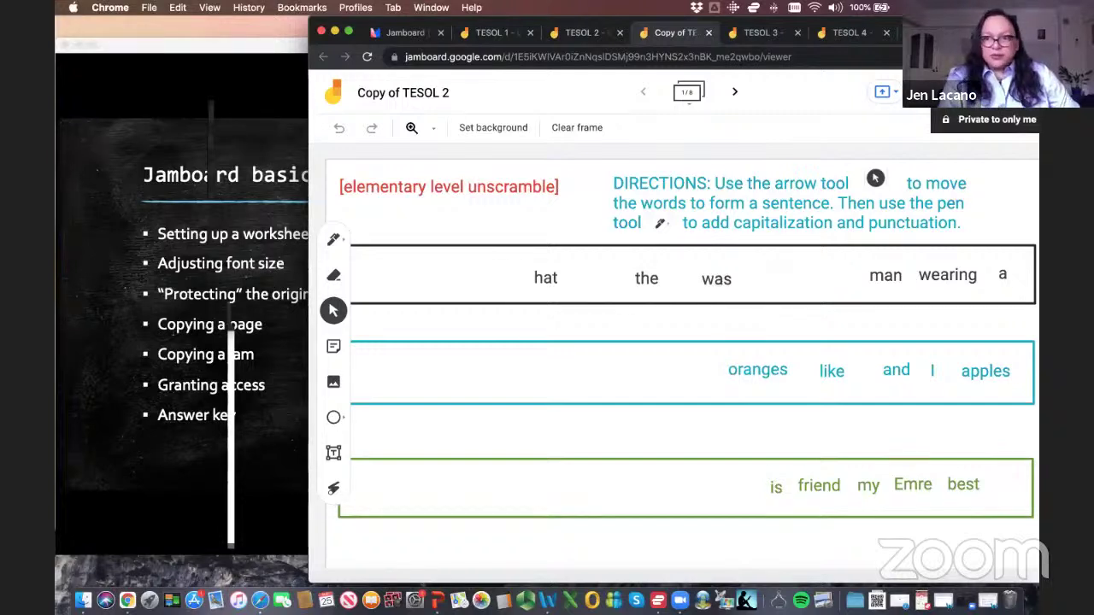
Share the Copy of TESOL 2 jam so that anyone with the link is an Editor, and copy its link
click(746, 408)
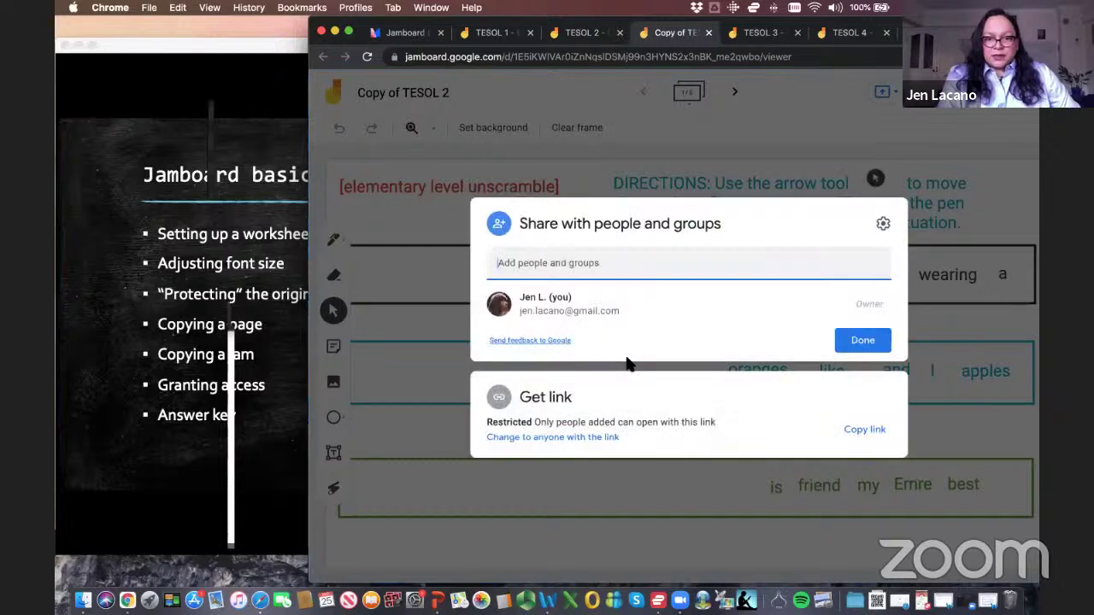
click(553, 439)
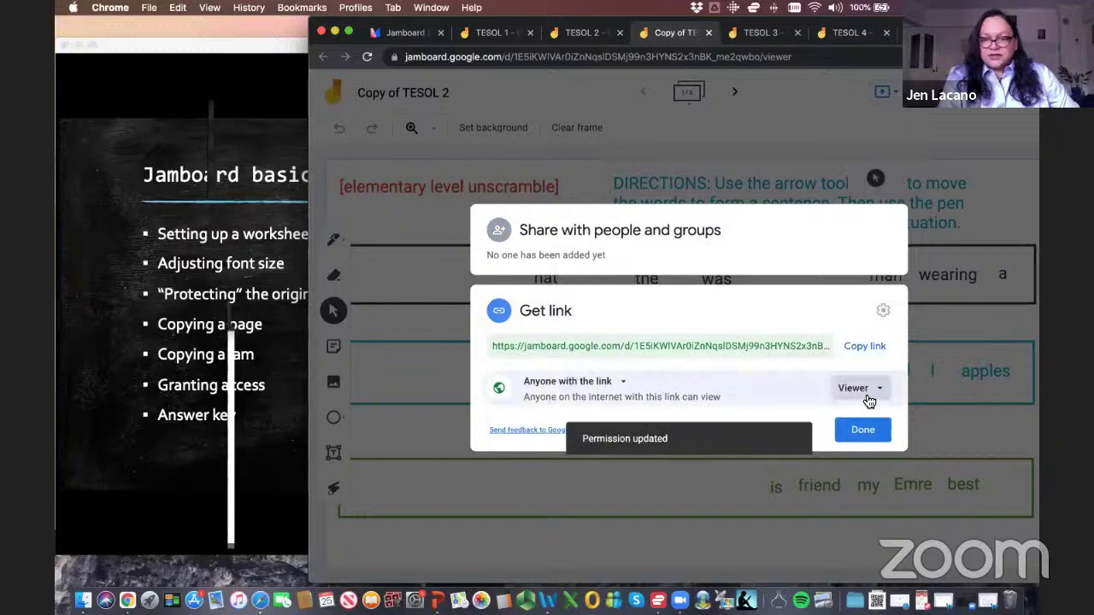
click(868, 400)
key(Down)
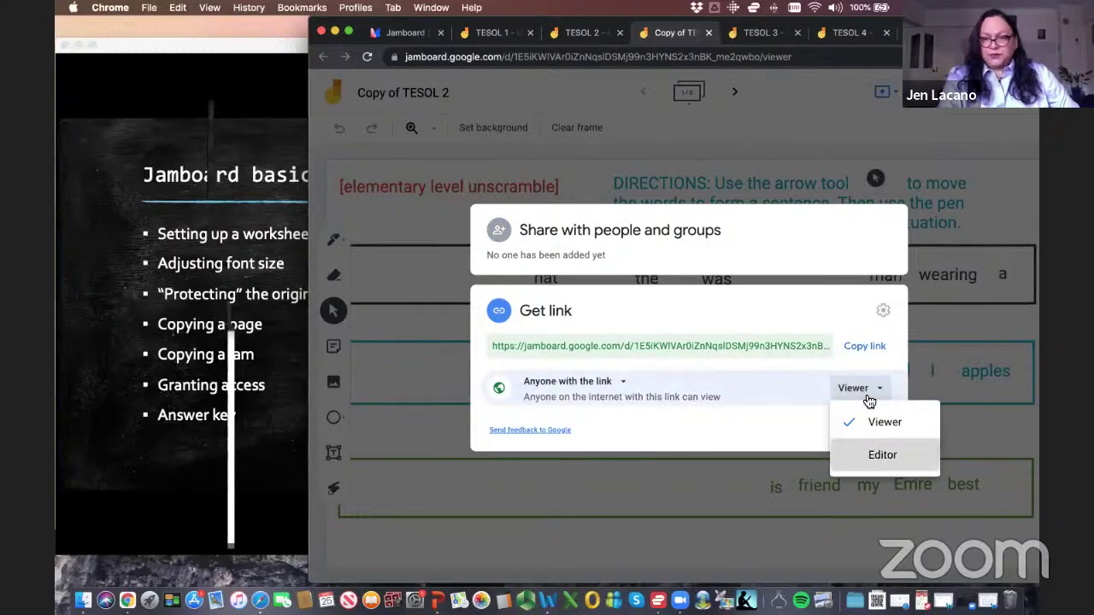
key(Return)
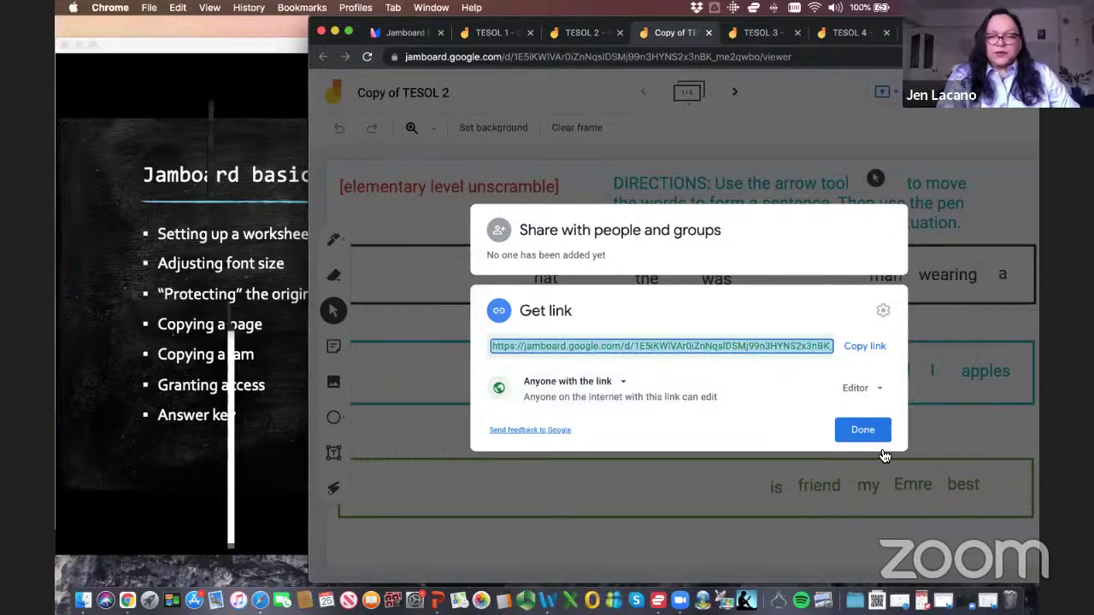
key(super+c)
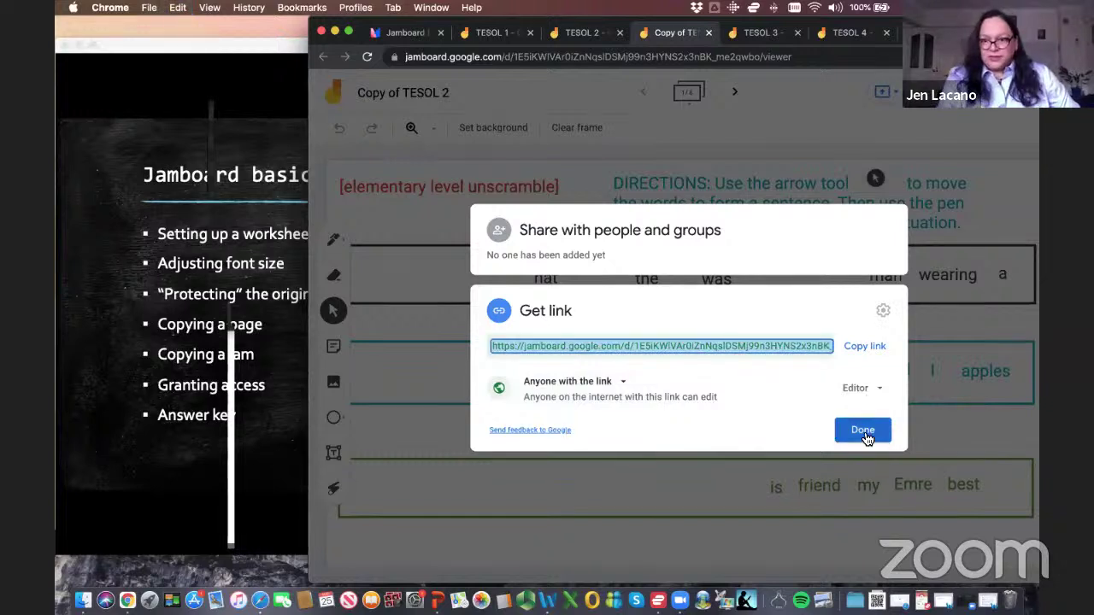
click(864, 432)
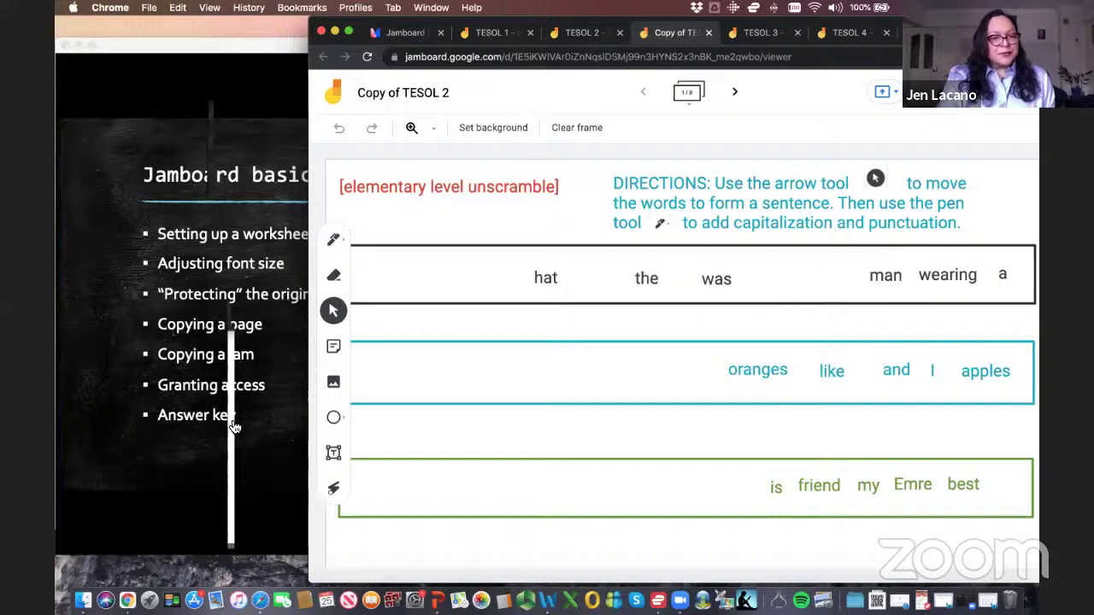
Insert a blank frame after the second frame and set the Desktop image "Meet Cute answers" as its background
click(689, 94)
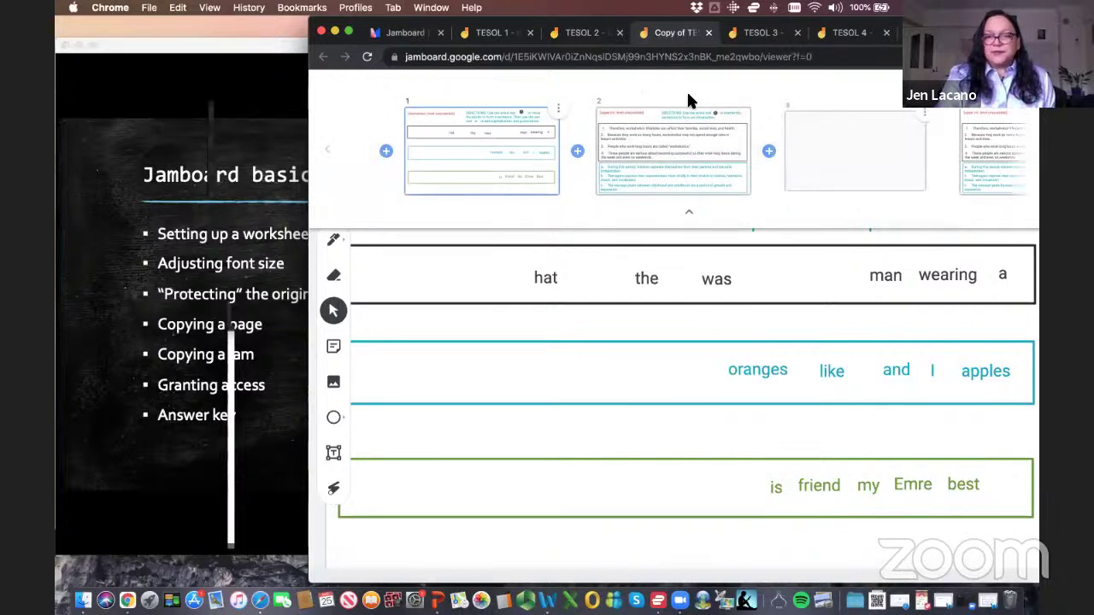
click(801, 166)
click(556, 246)
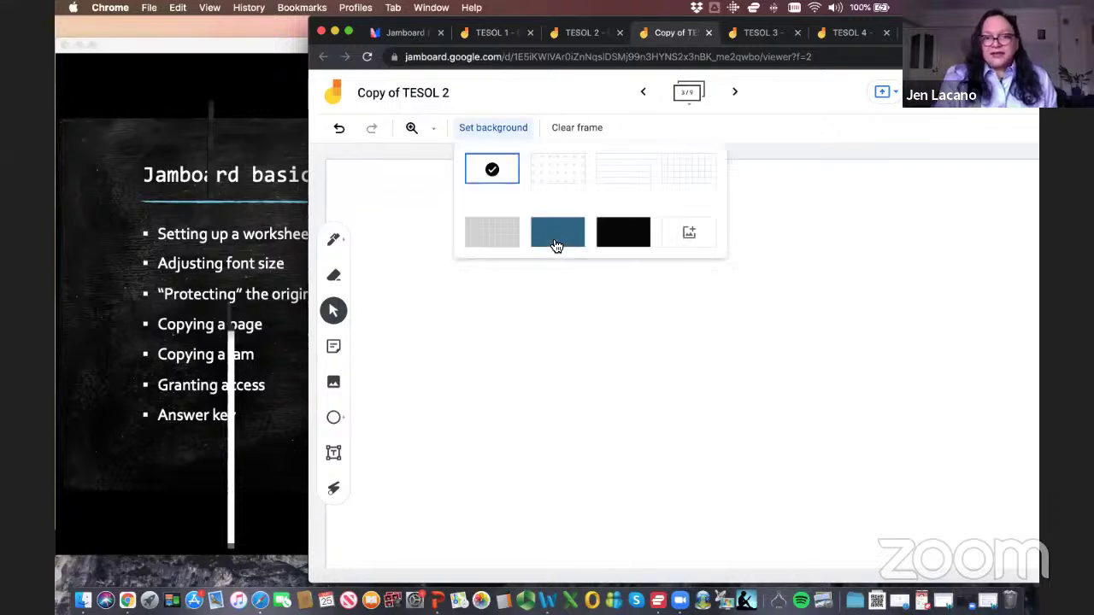
click(689, 233)
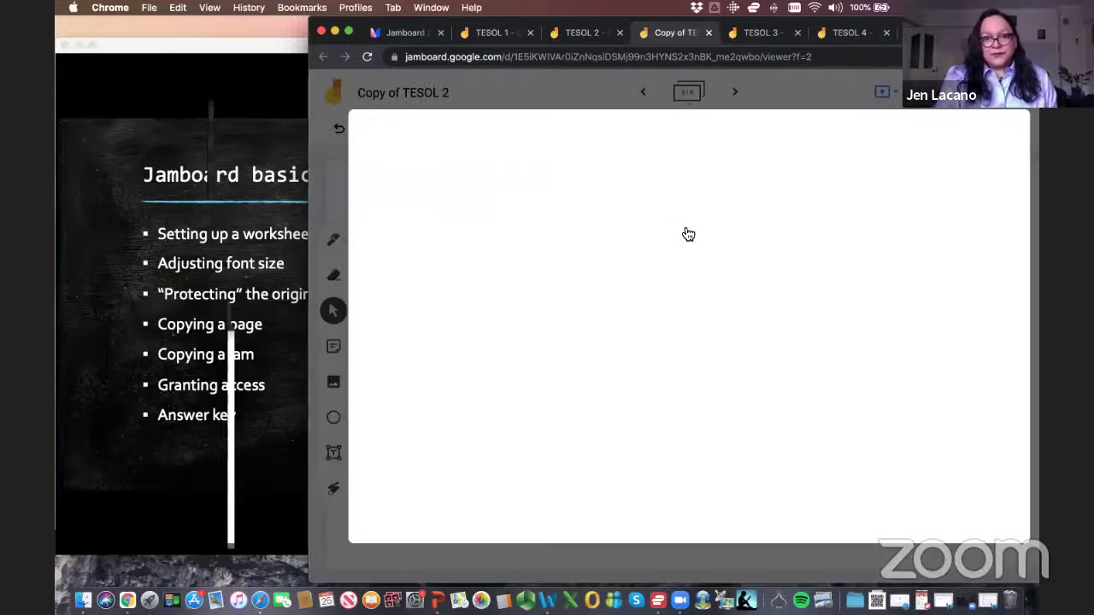
click(686, 413)
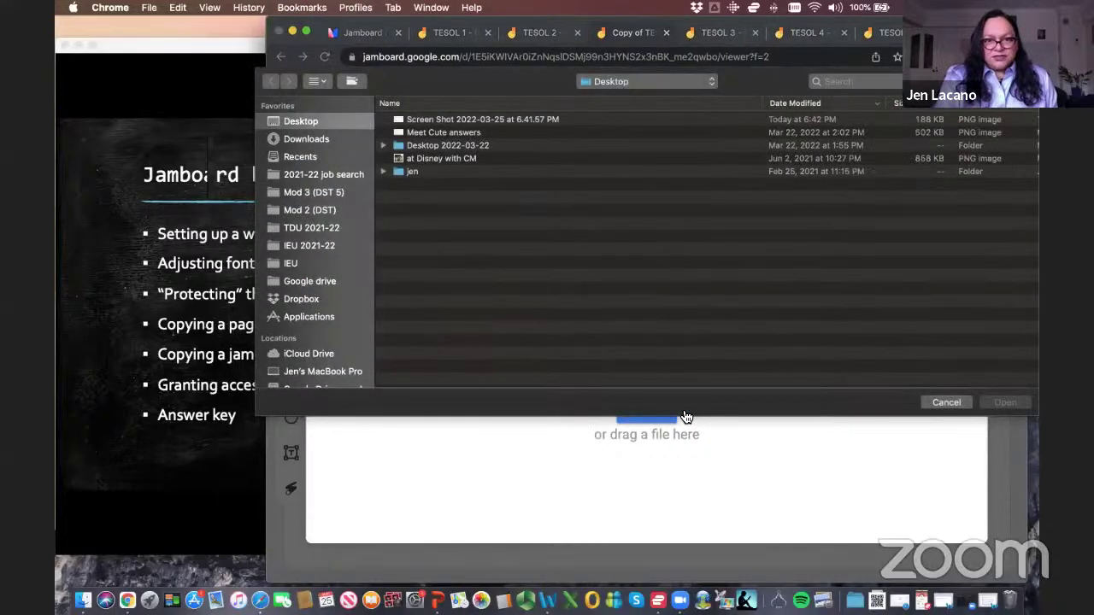
click(443, 135)
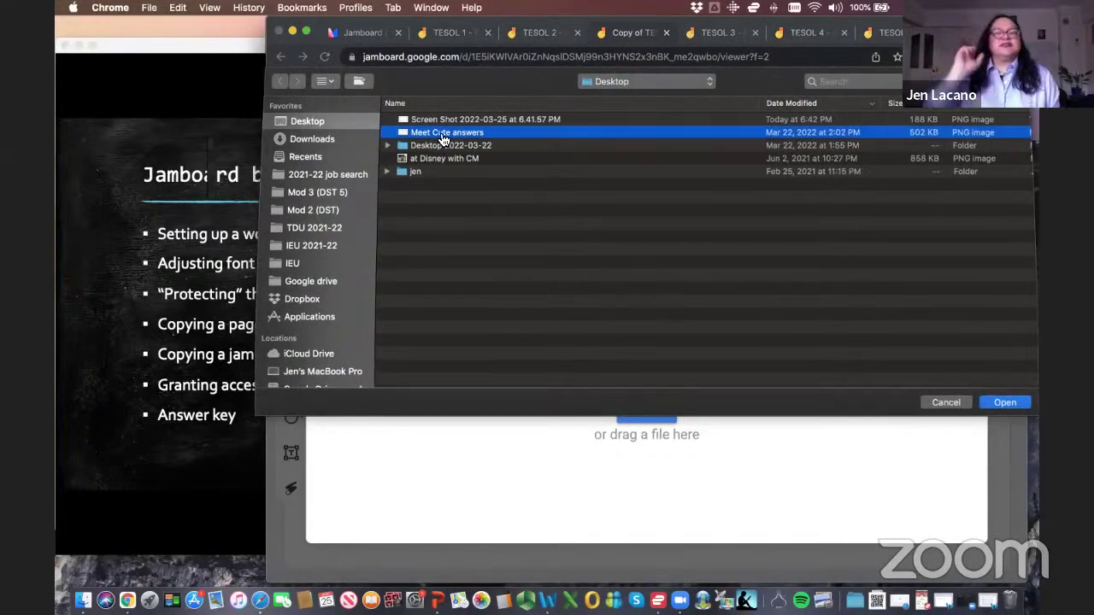
double_click(443, 137)
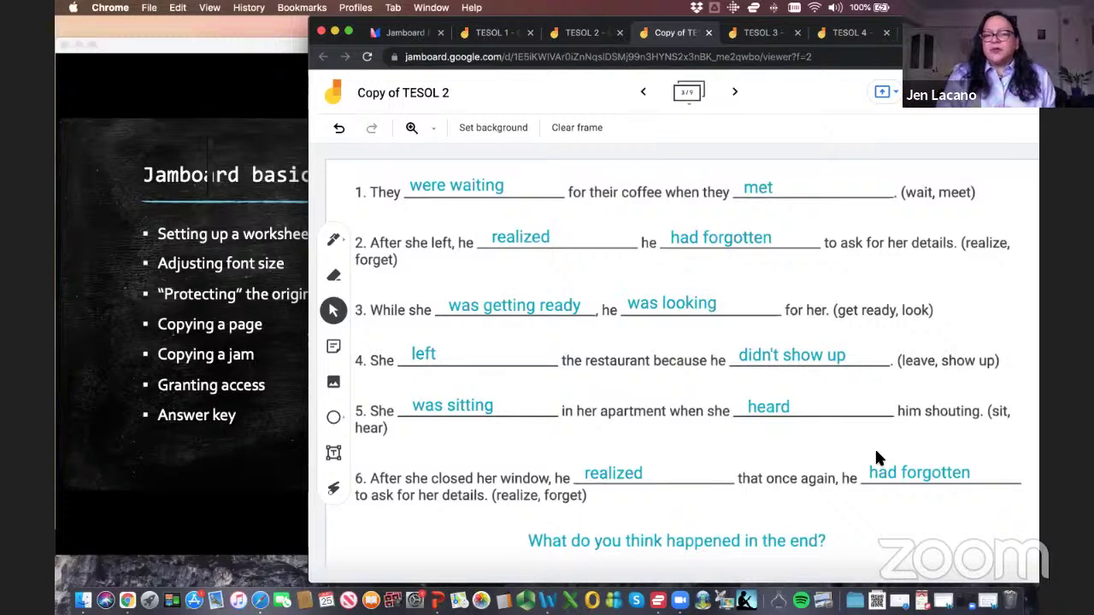
On the second frame, add a yellow sticky note reading "Group 1" and place it between the level label and the directions
click(645, 94)
click(645, 94)
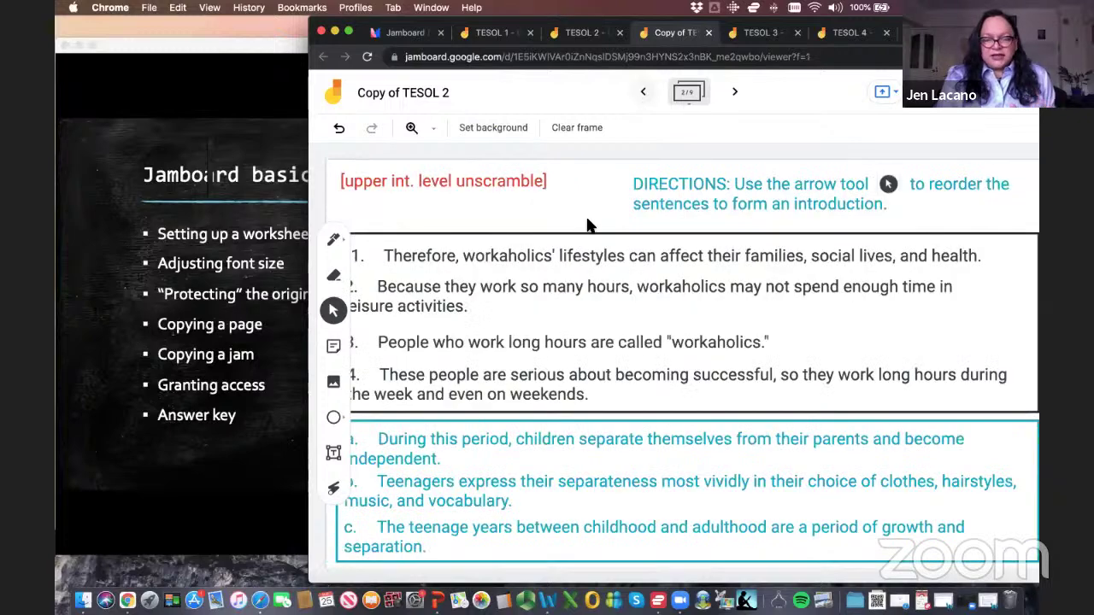
click(336, 350)
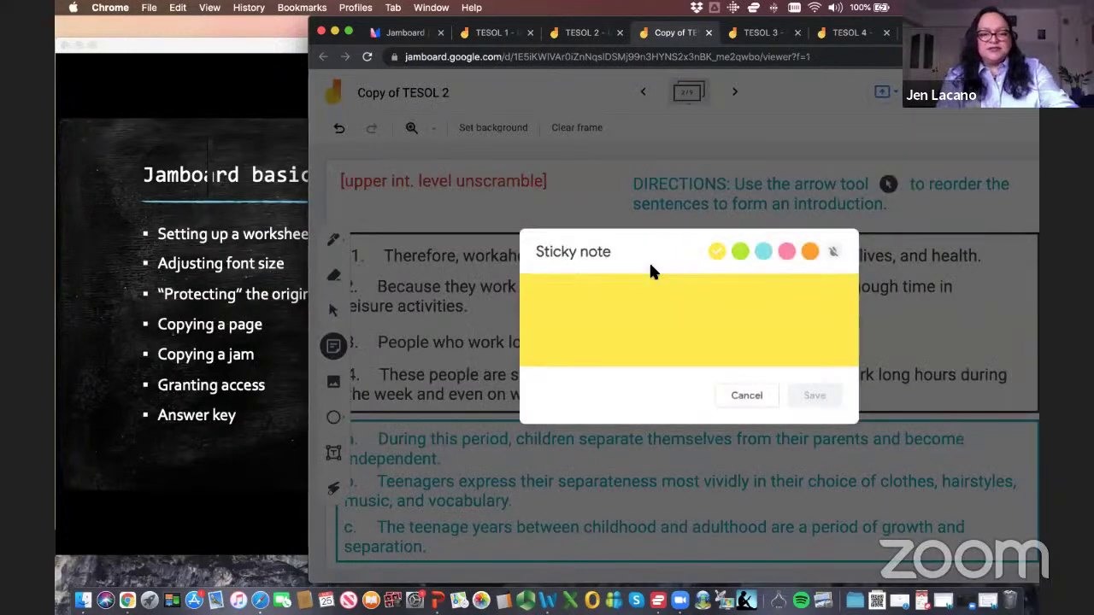
text(Group 1)
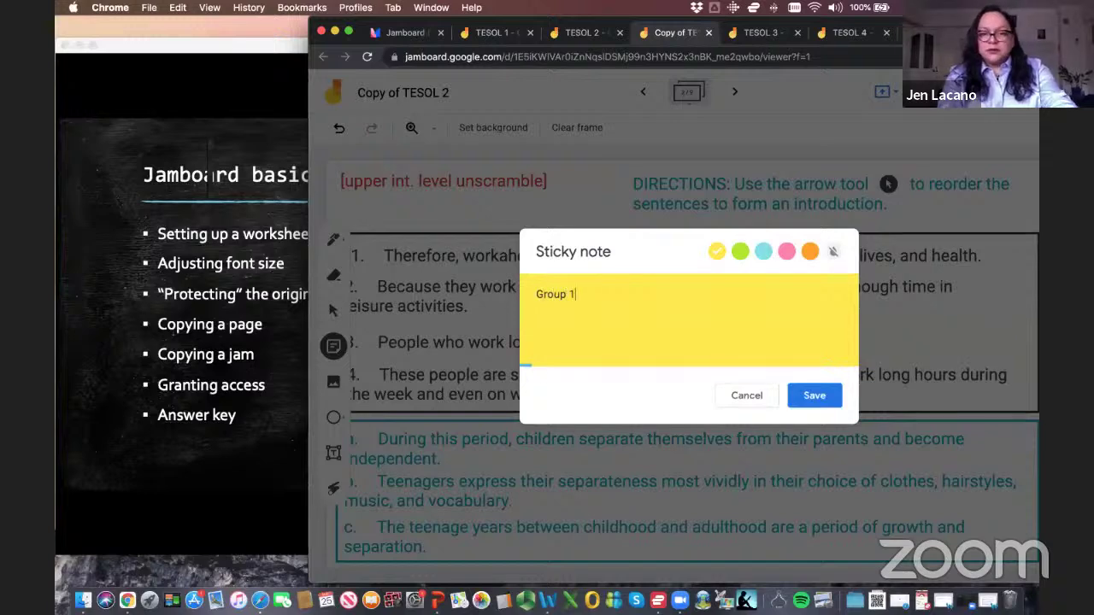
click(814, 395)
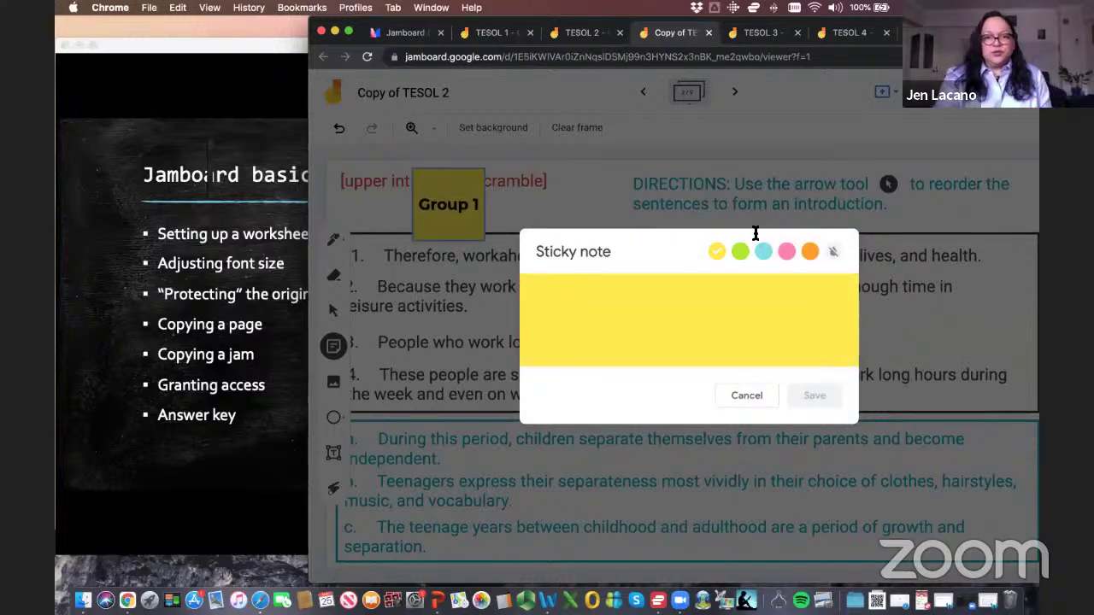
click(750, 395)
drag(461, 212, 603, 209)
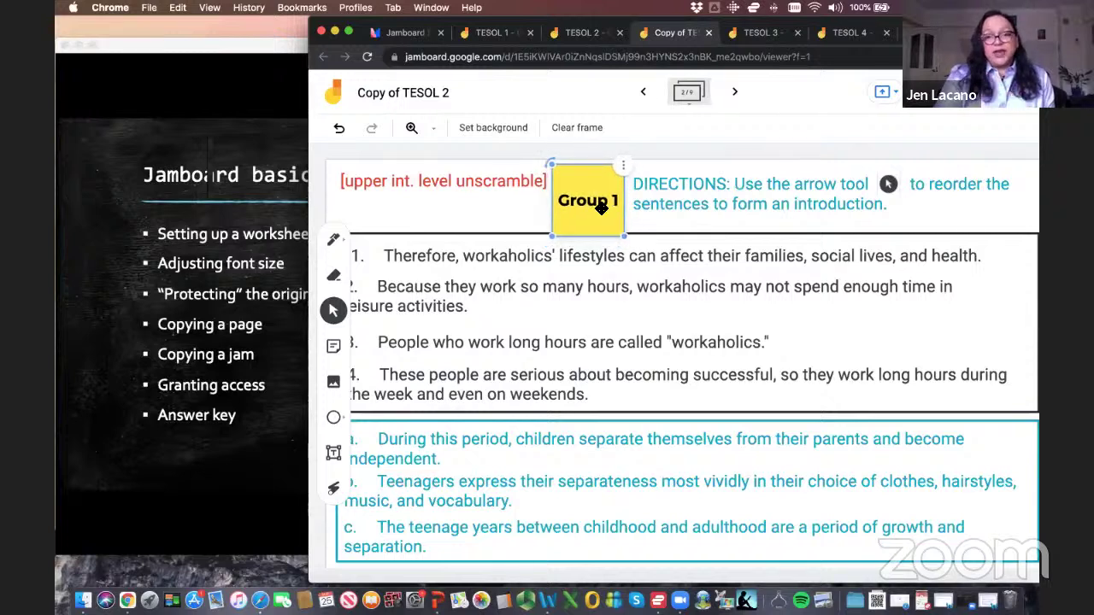
click(654, 220)
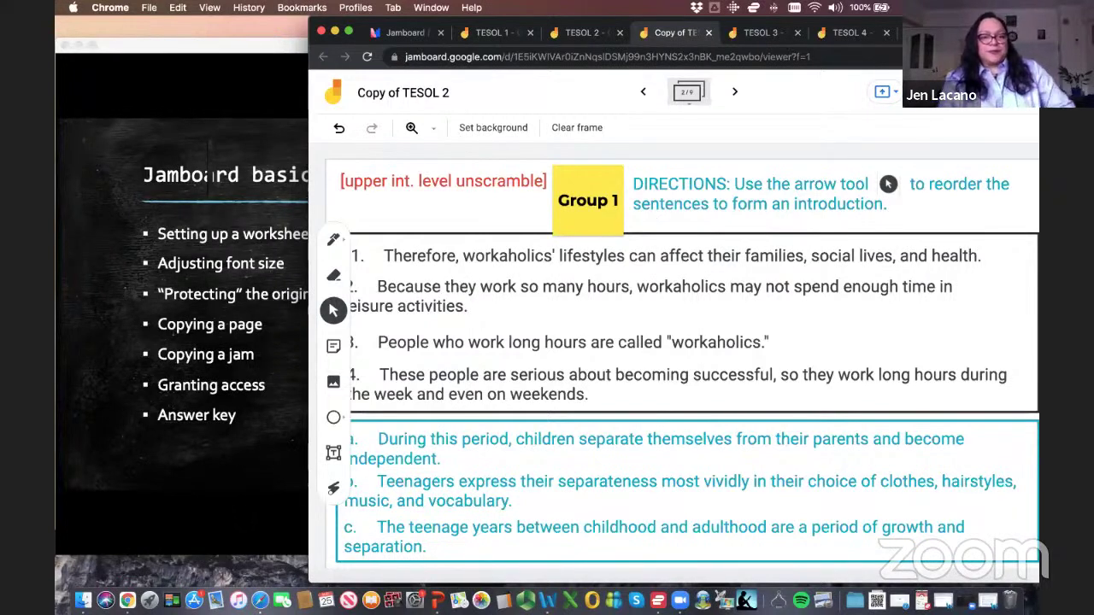
Switch to PowerPoint and advance to the Monitoring and feedback slide, then return to Chrome and open the TESOL 3 jam
key(super+Tab)
key(Right)
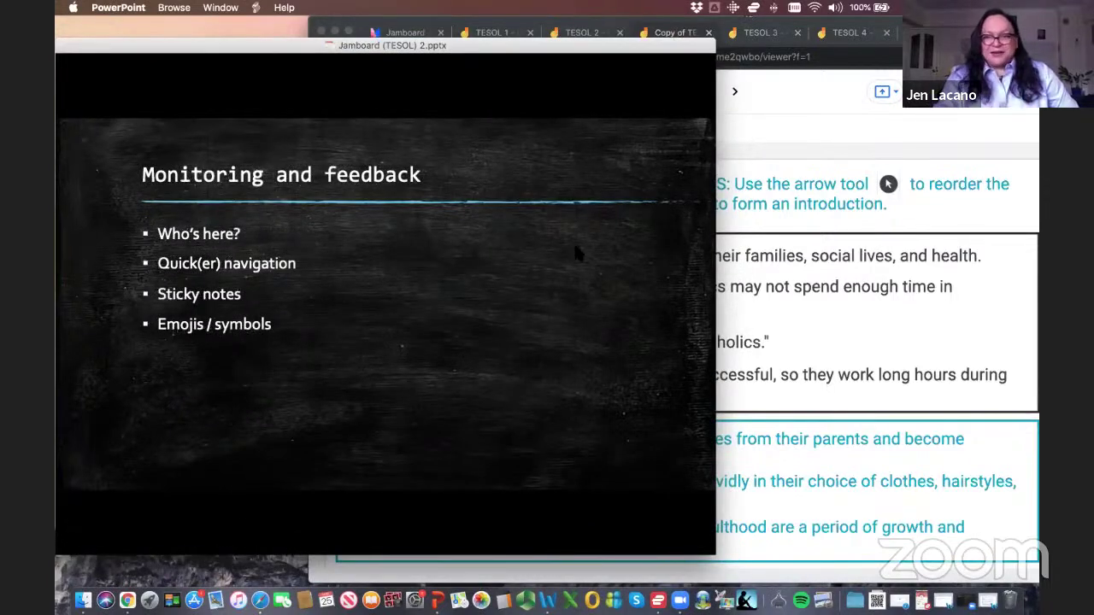
click(792, 152)
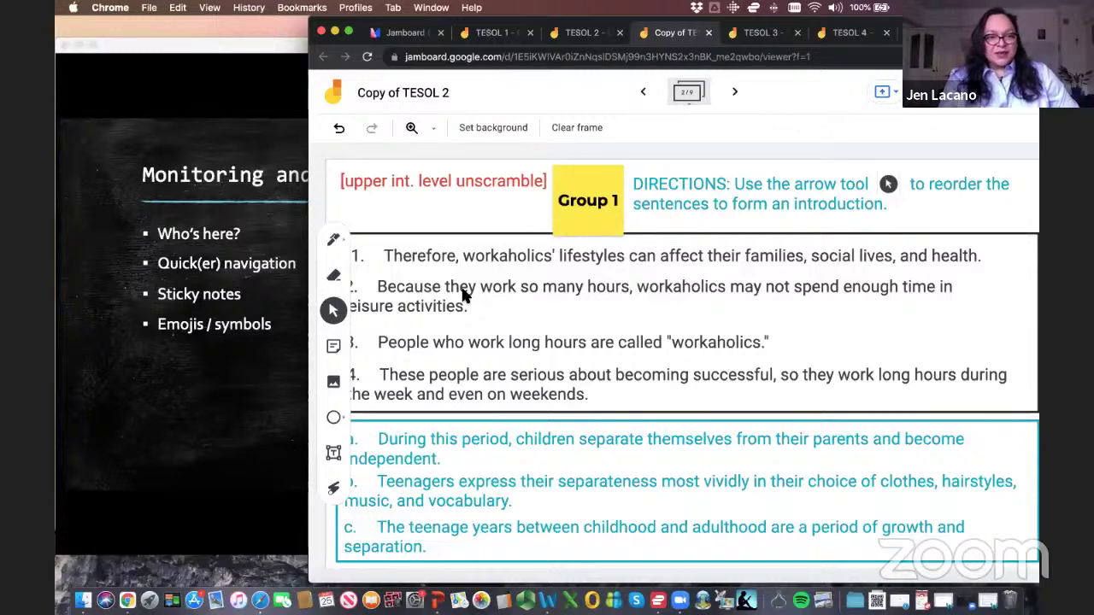
click(751, 32)
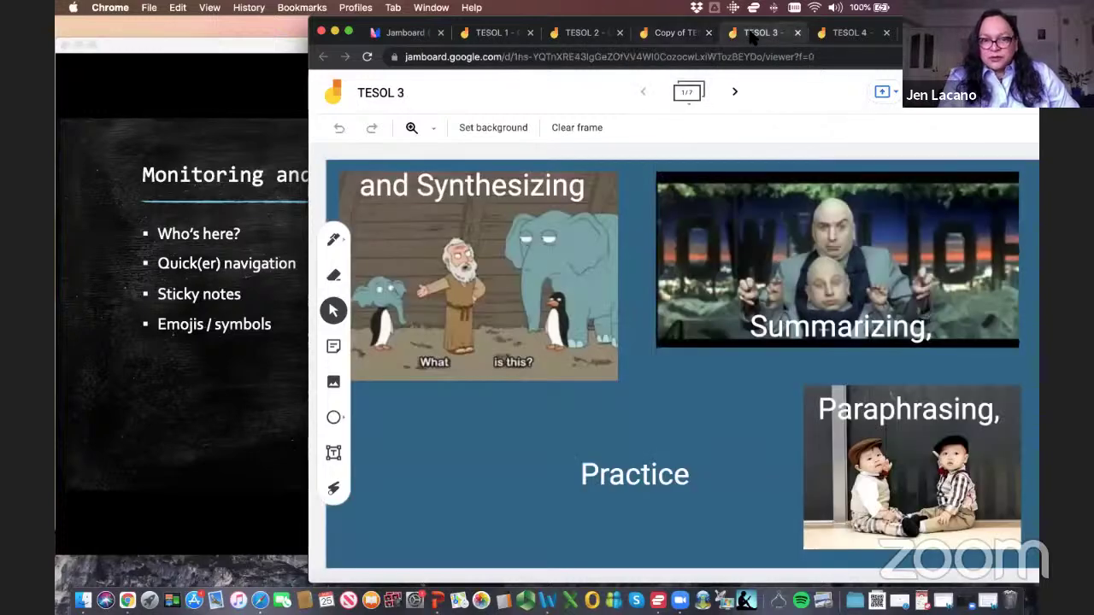
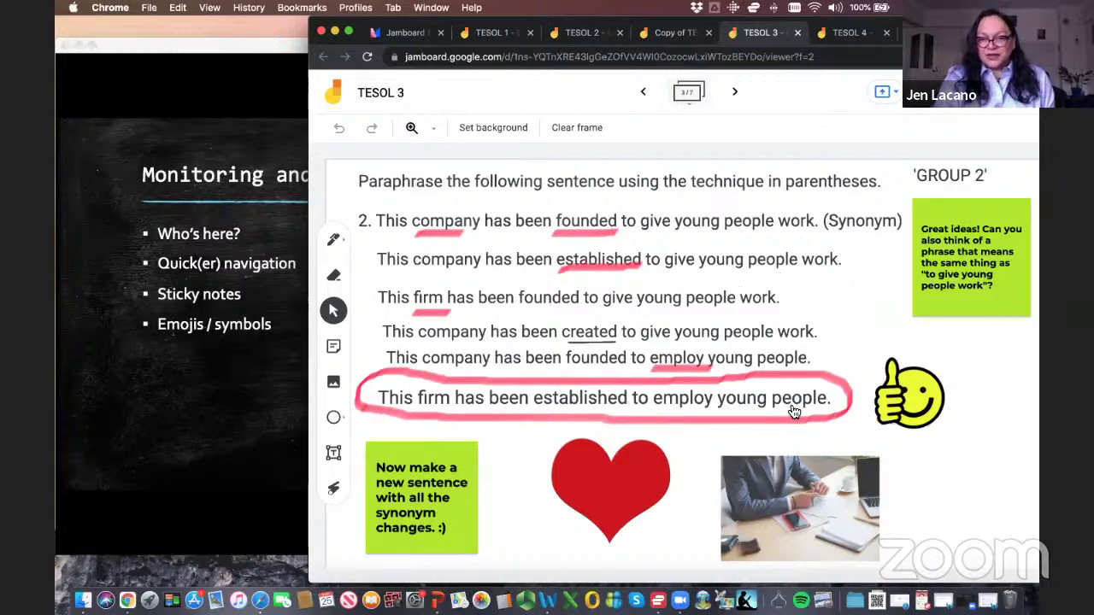
Trace over the circled sentence on the third frame of TESOL 3 with the laser tool
click(333, 488)
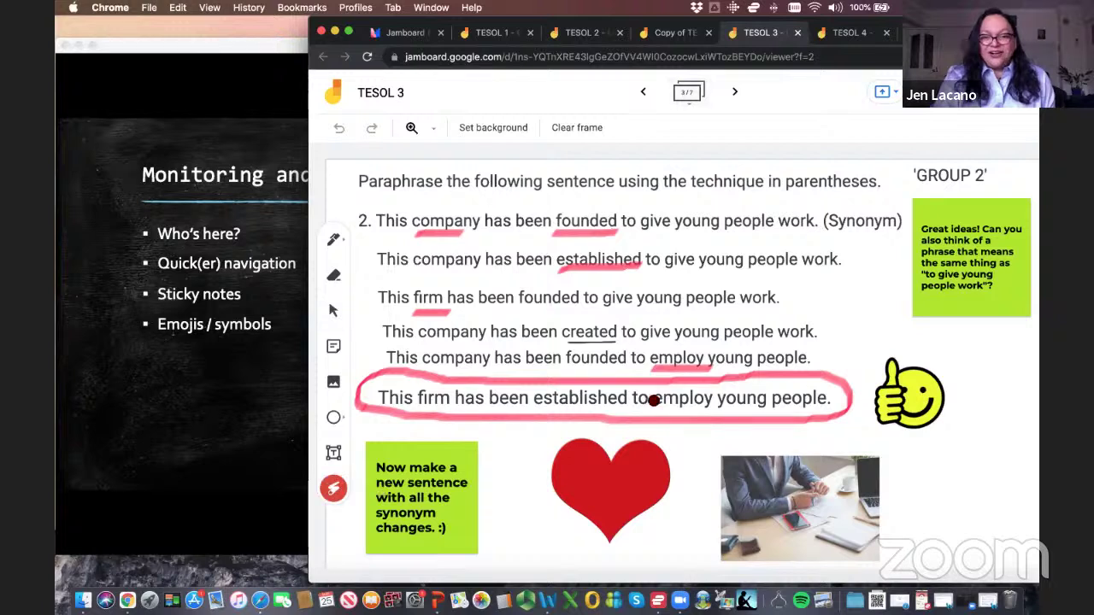
mouse_move(415, 415)
mouse_down()
mouse_move(515, 427)
mouse_move(736, 417)
mouse_move(576, 384)
mouse_move(478, 392)
mouse_up()
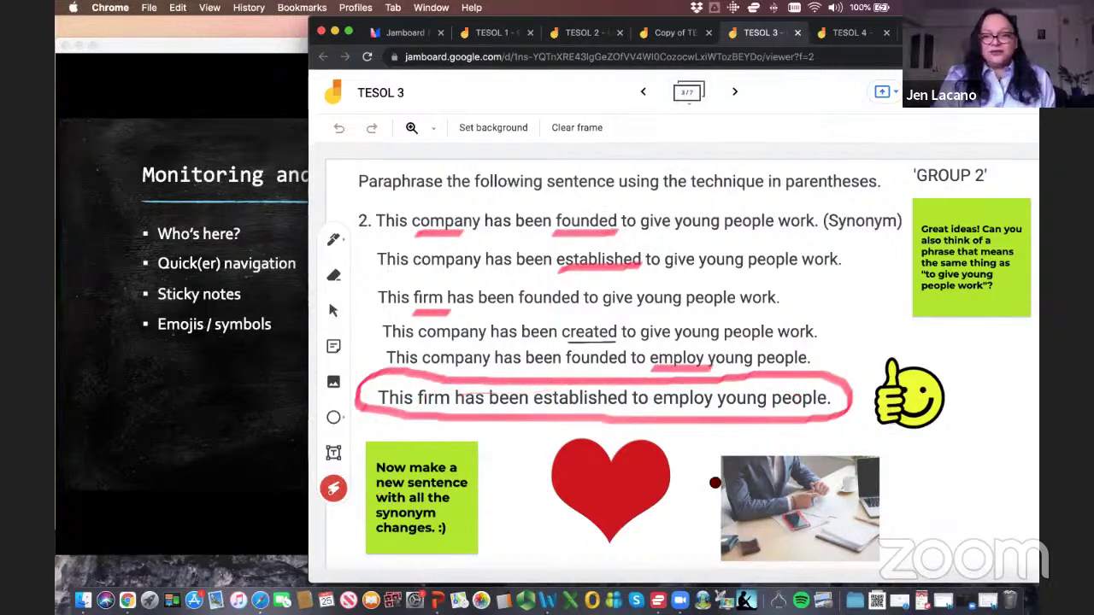
Insert the yellow thumbs-up smiley from a Google image search for "thumbs up" and place it, shrunk, between the lower green sticky note and the heart
click(336, 386)
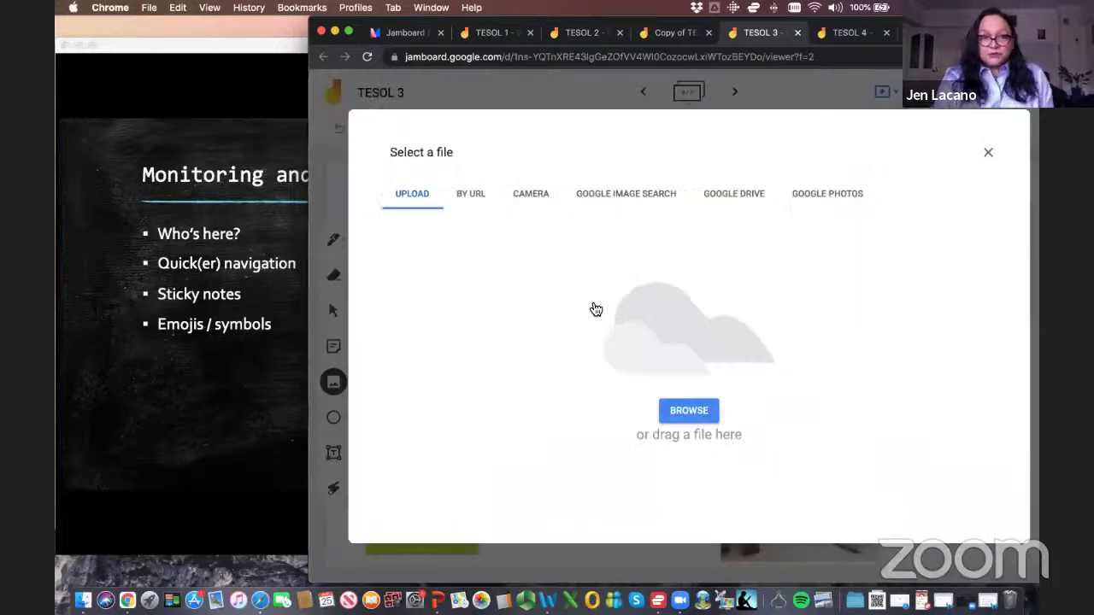
click(1000, 151)
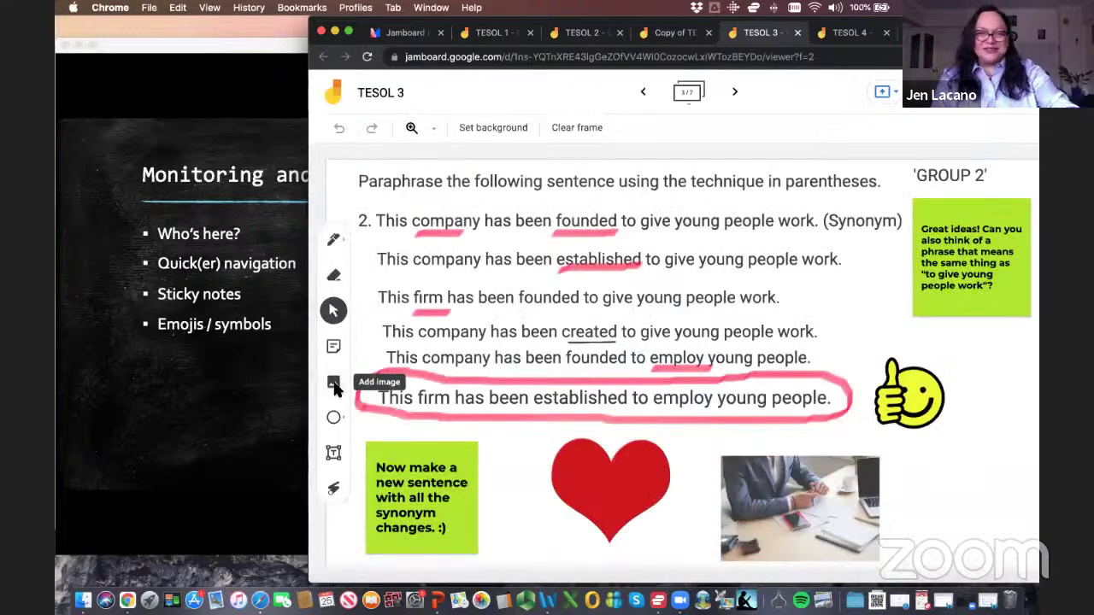
click(334, 383)
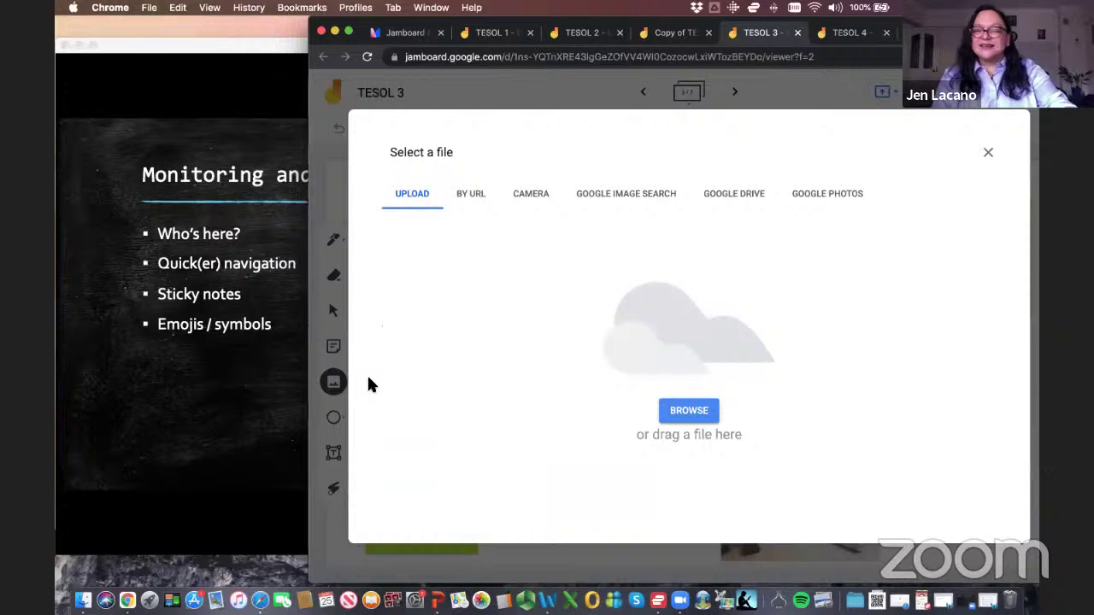
click(578, 203)
text(thumbs up)
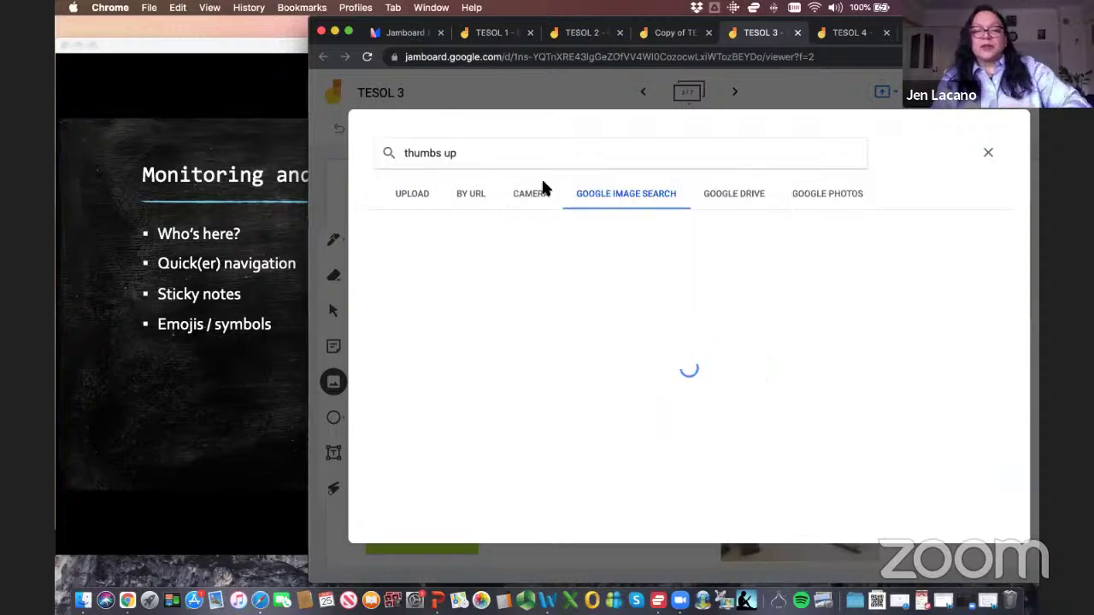
click(546, 188)
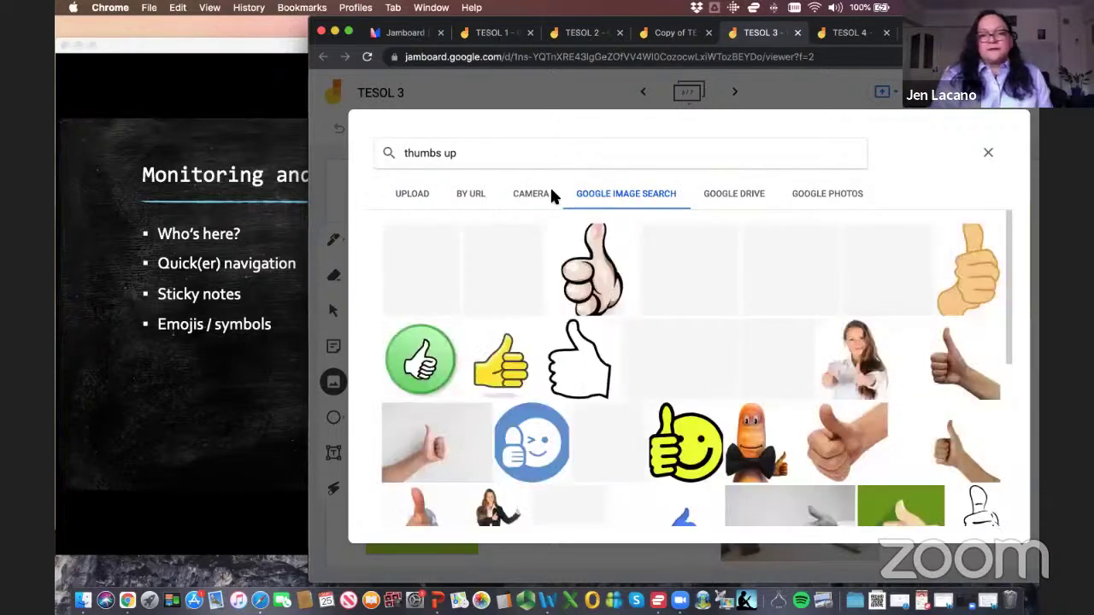
click(684, 457)
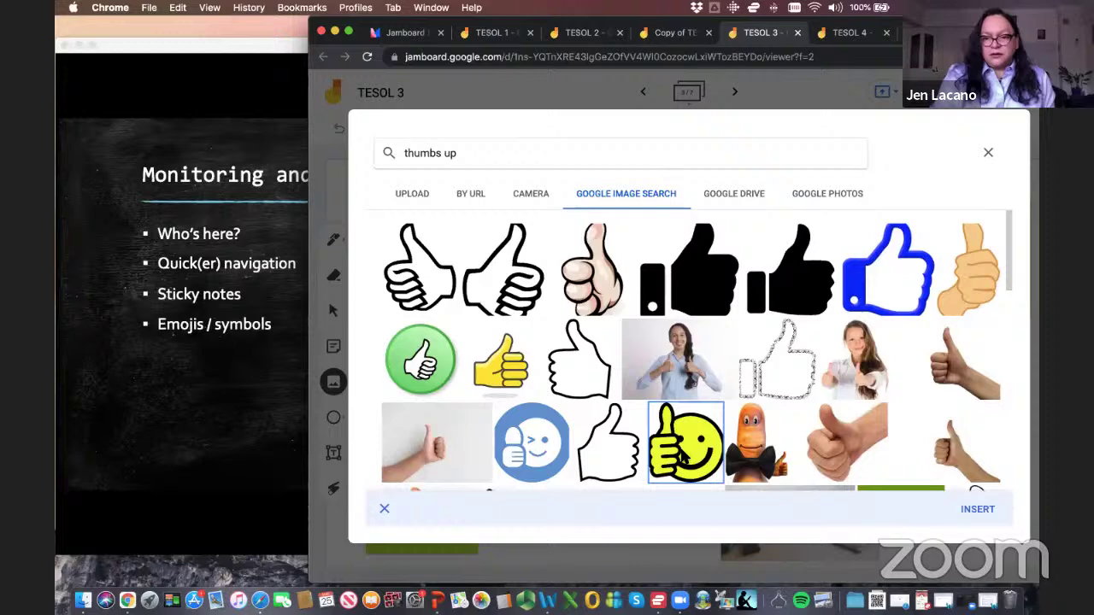
click(977, 510)
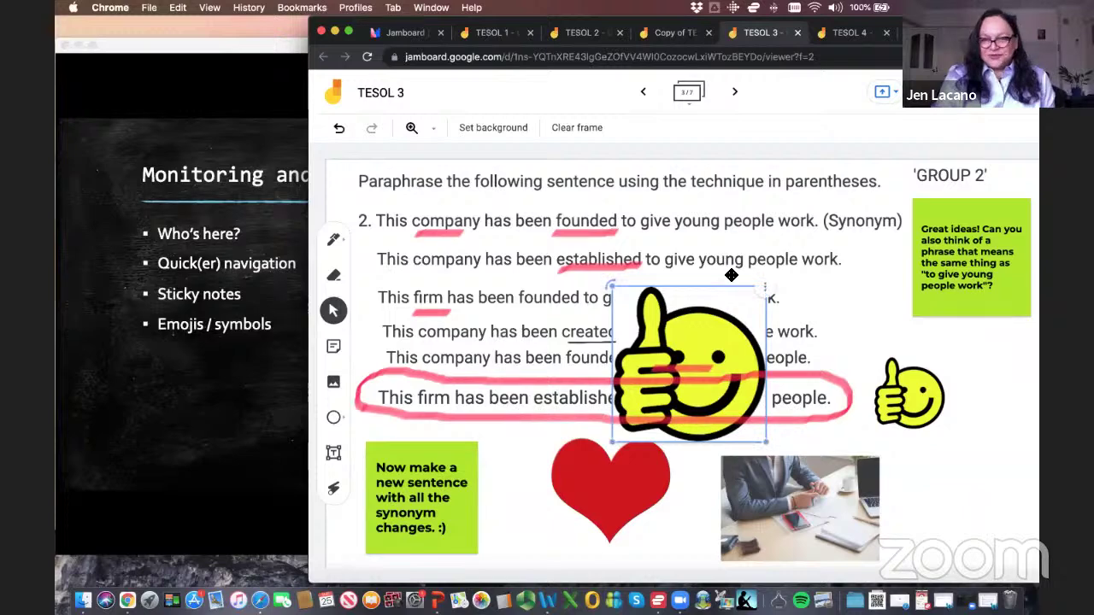
drag(735, 359, 1010, 470)
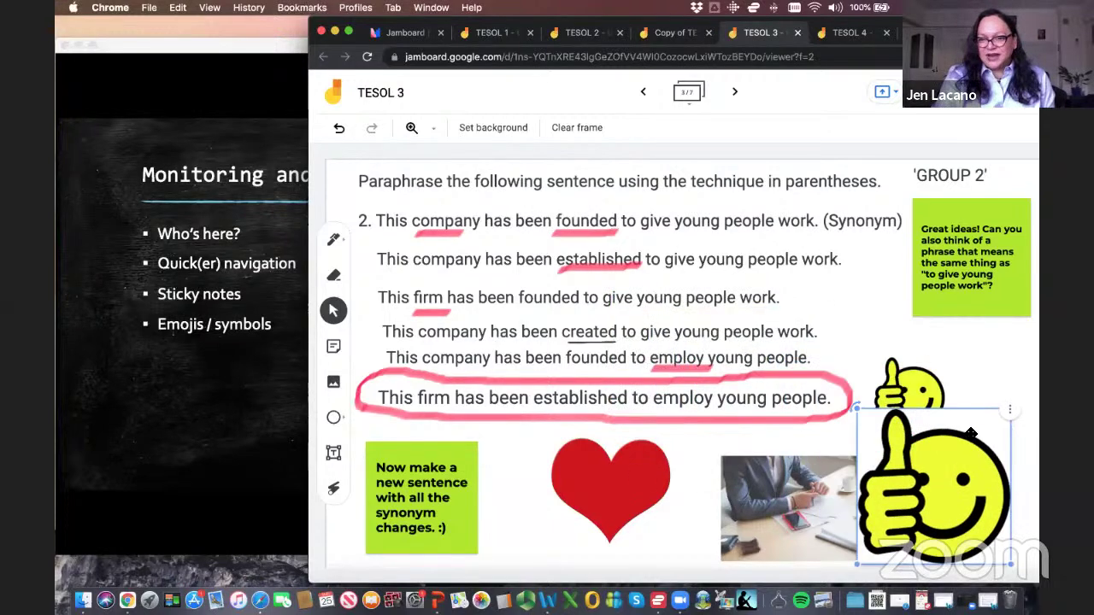
drag(909, 510, 530, 511)
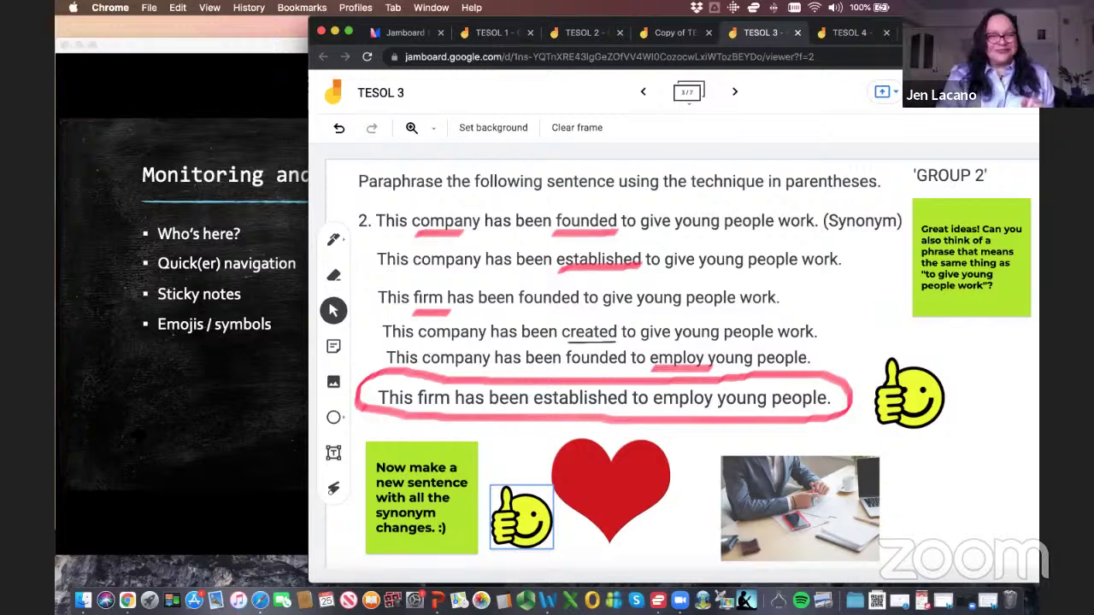
Switch to PowerPoint, advance to the After the jam slide, and return to the TESOL 3 jam in Chrome
key(super+Tab)
key(Right)
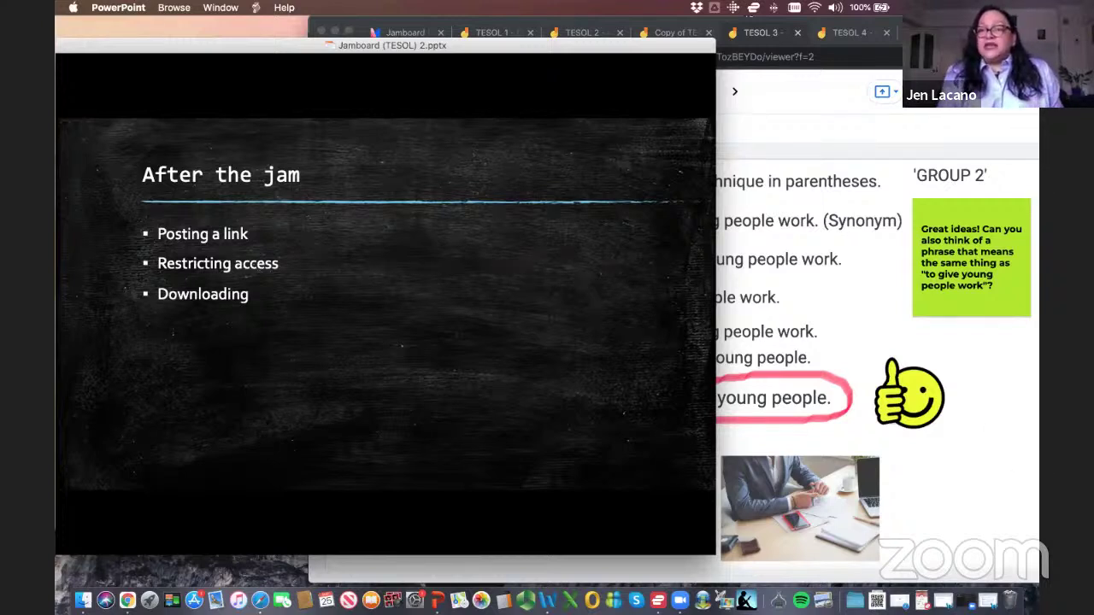
key(super+Tab)
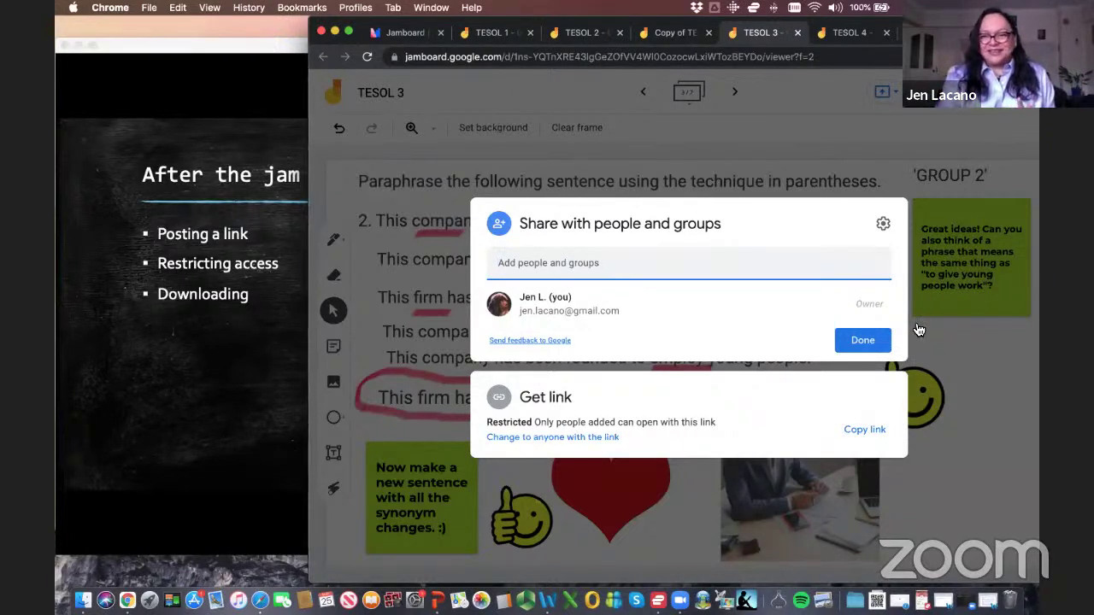
Share TESOL 3 with anyone who has the link, keeping the link role as Viewer
click(862, 340)
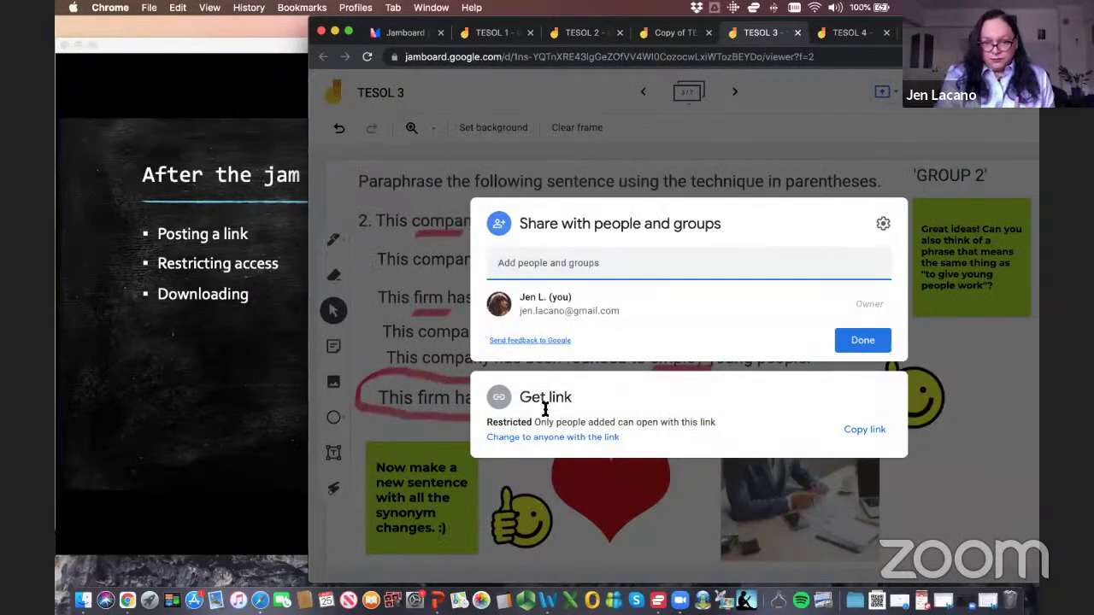
click(541, 441)
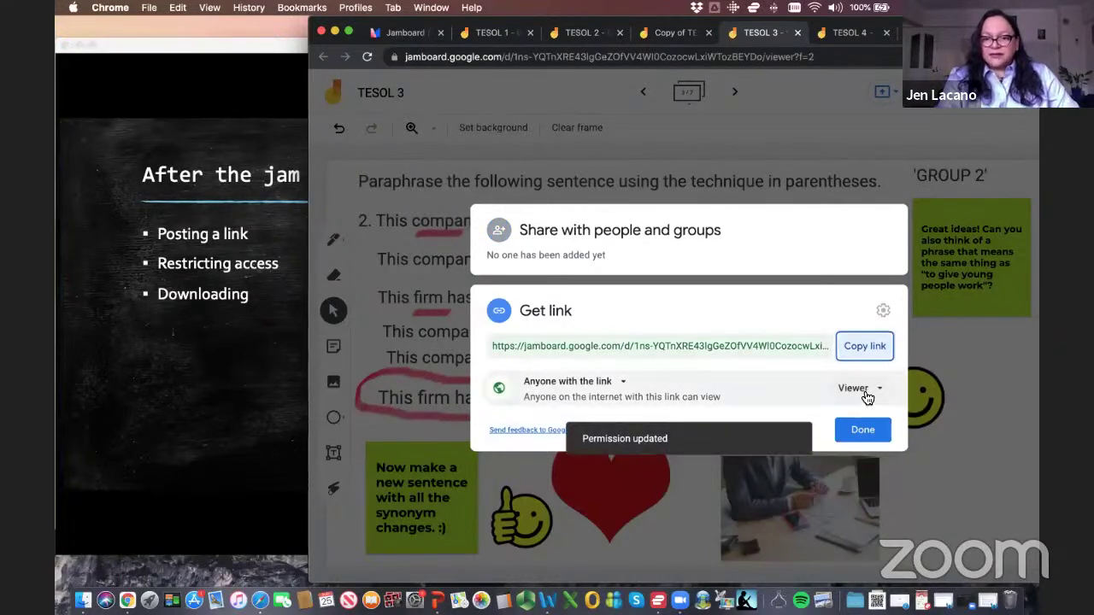
click(867, 397)
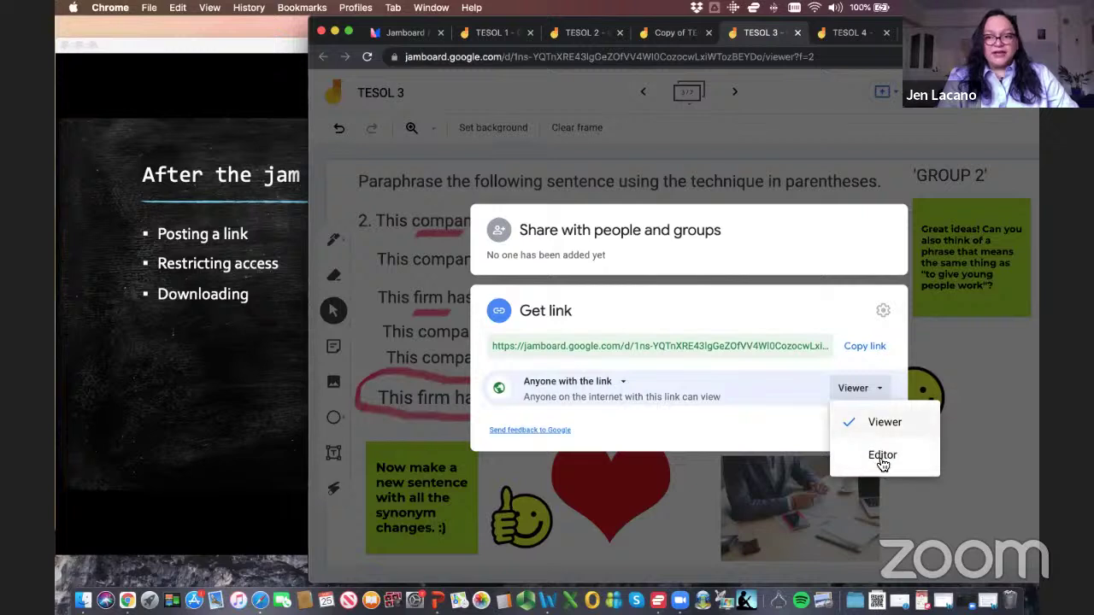
click(880, 426)
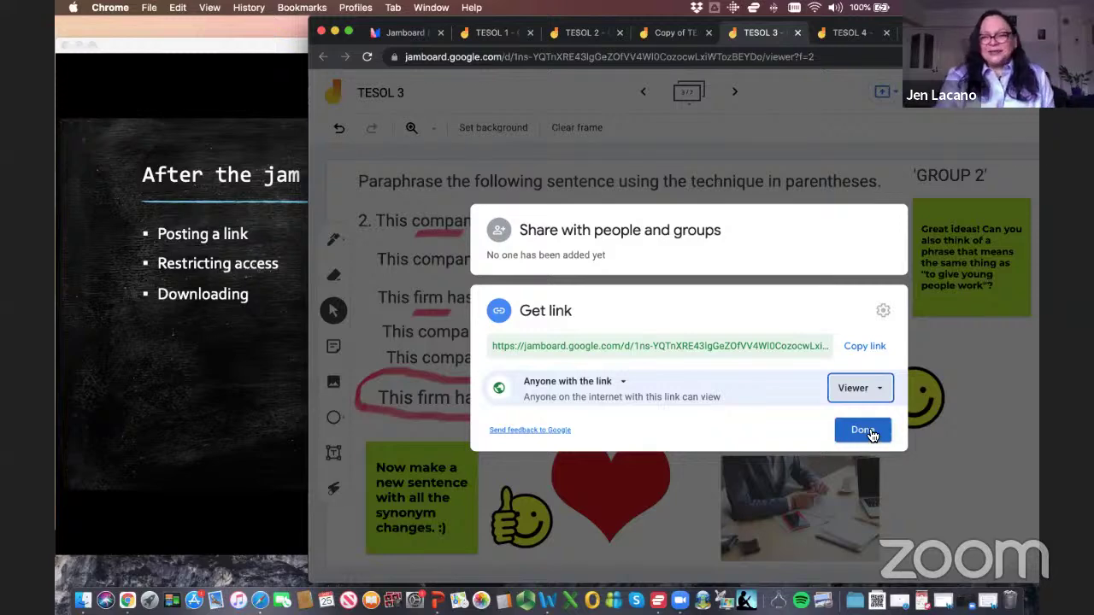
click(871, 436)
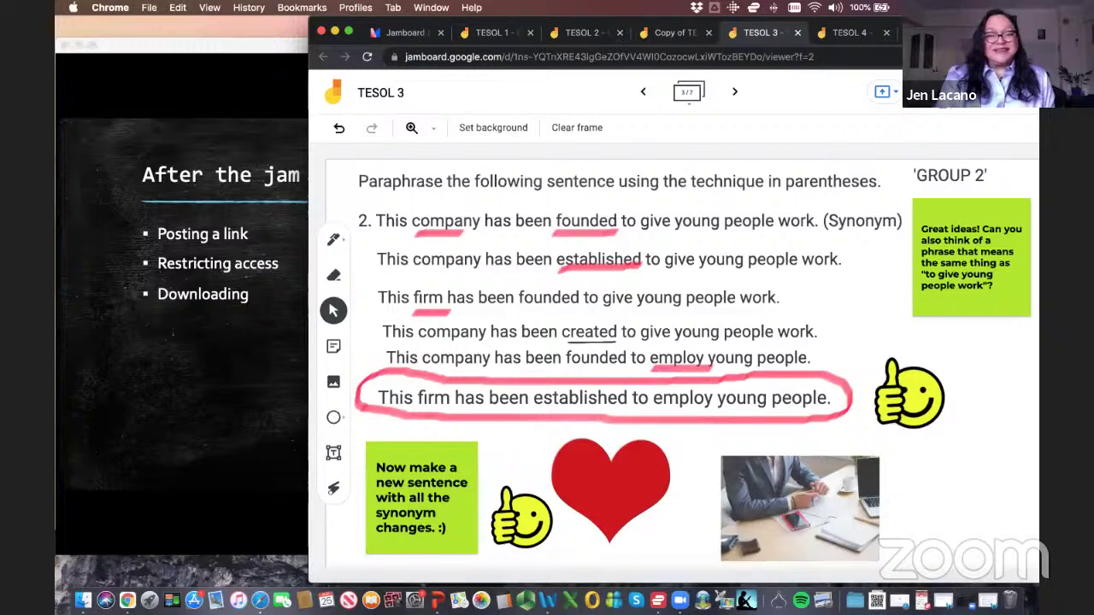
Look up the Download as PDF option among the additional actions for the TESOL 3 jam
click(943, 106)
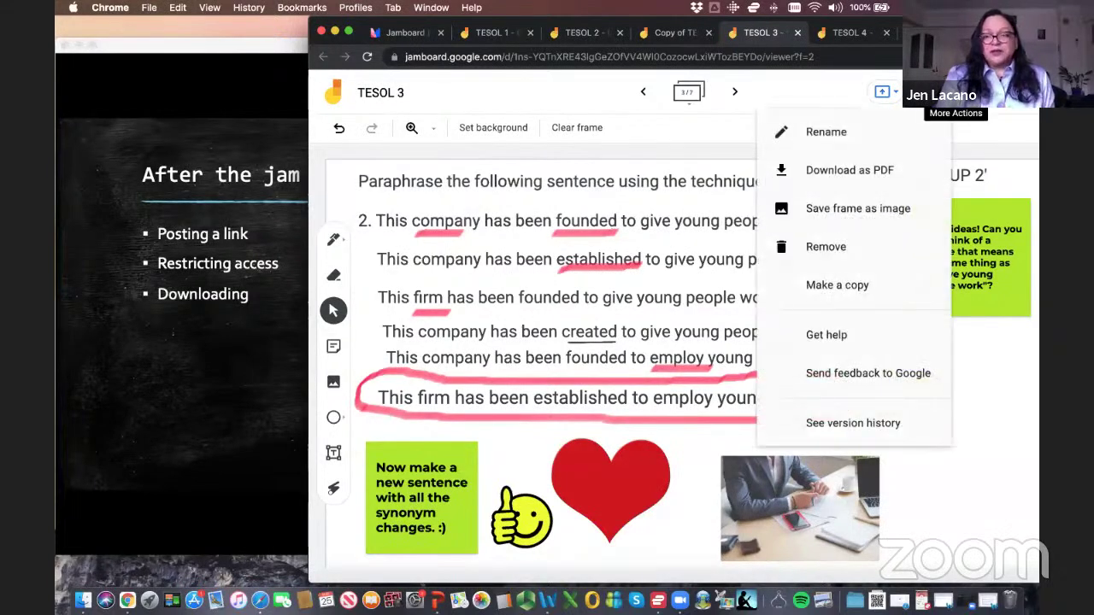
click(942, 107)
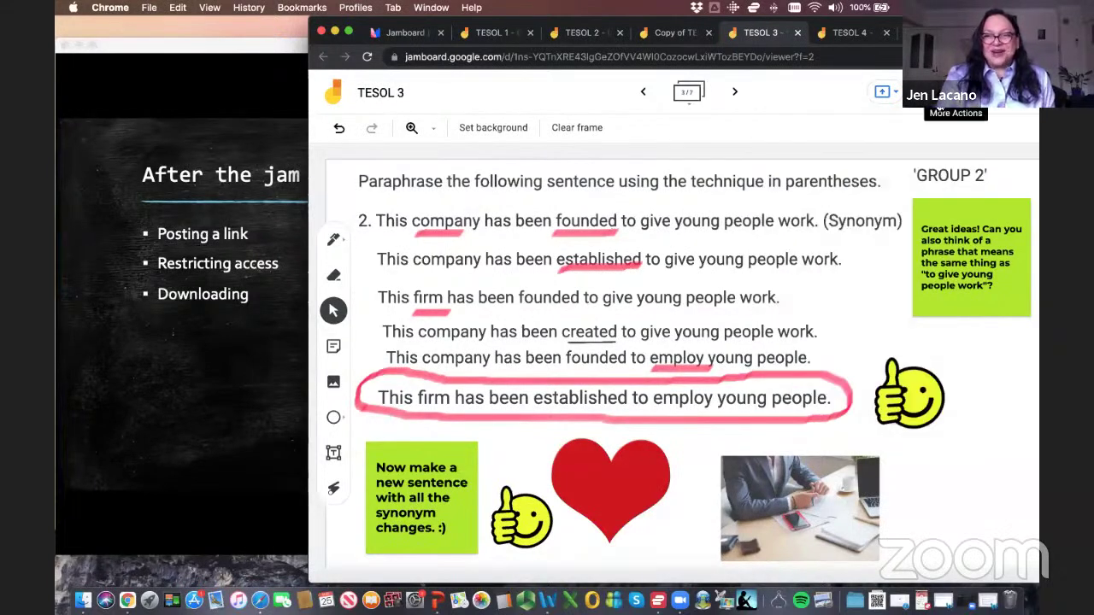
click(940, 106)
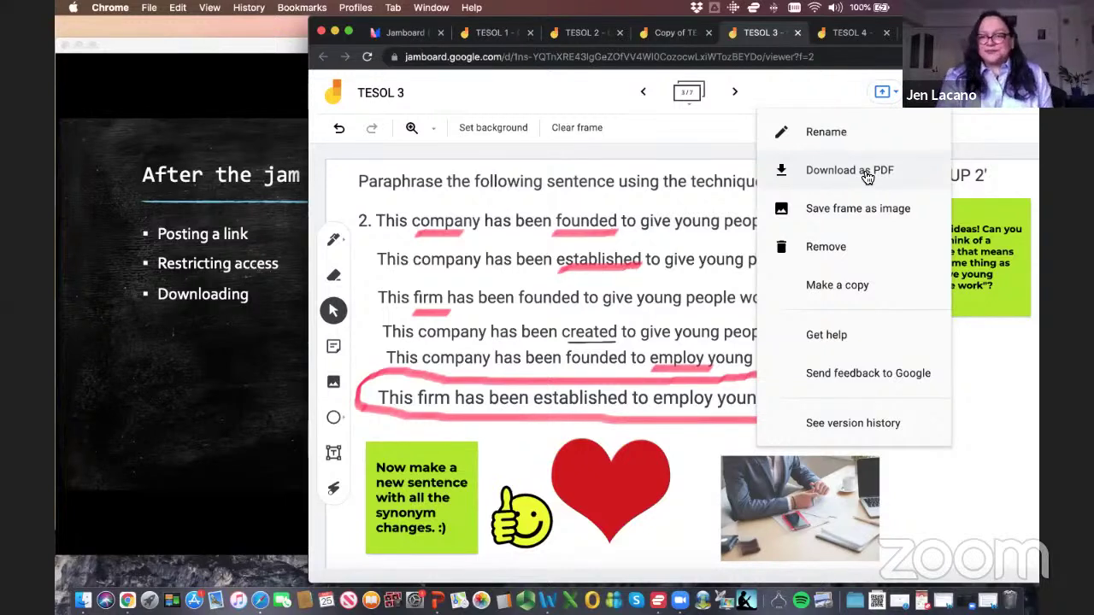
click(971, 513)
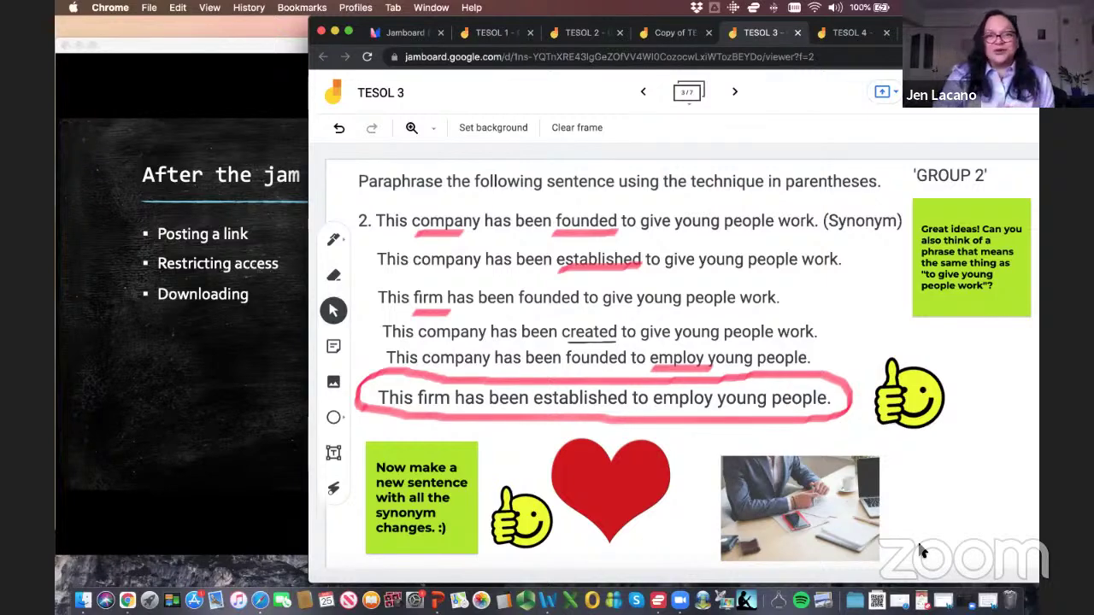
Switch between the open TESOL jams, ending on the upper intermediate unscramble frame of TESOL 2
click(585, 33)
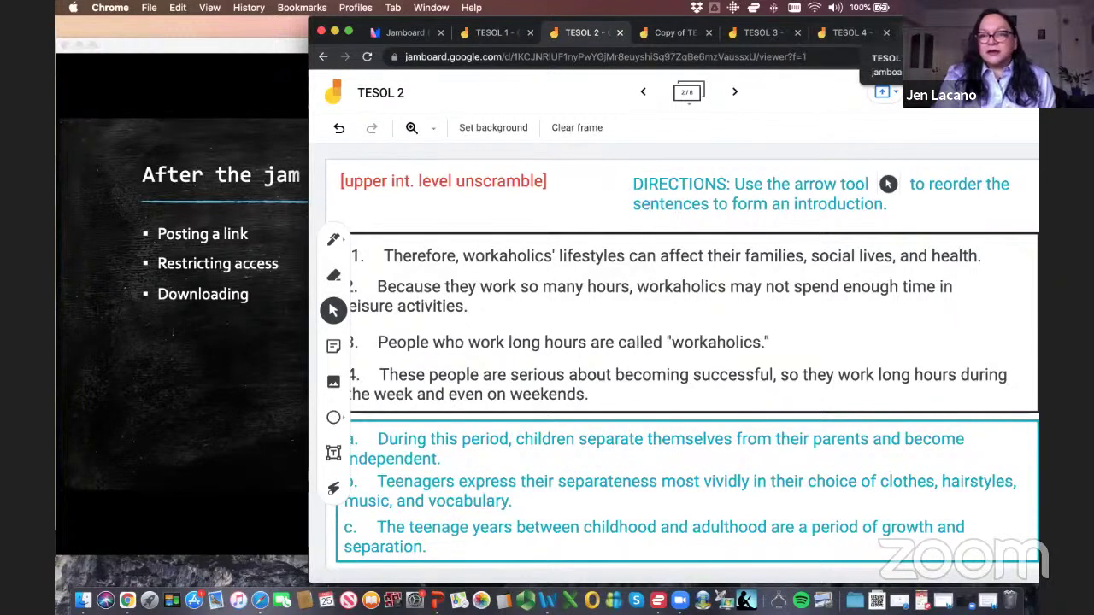
click(855, 34)
click(757, 34)
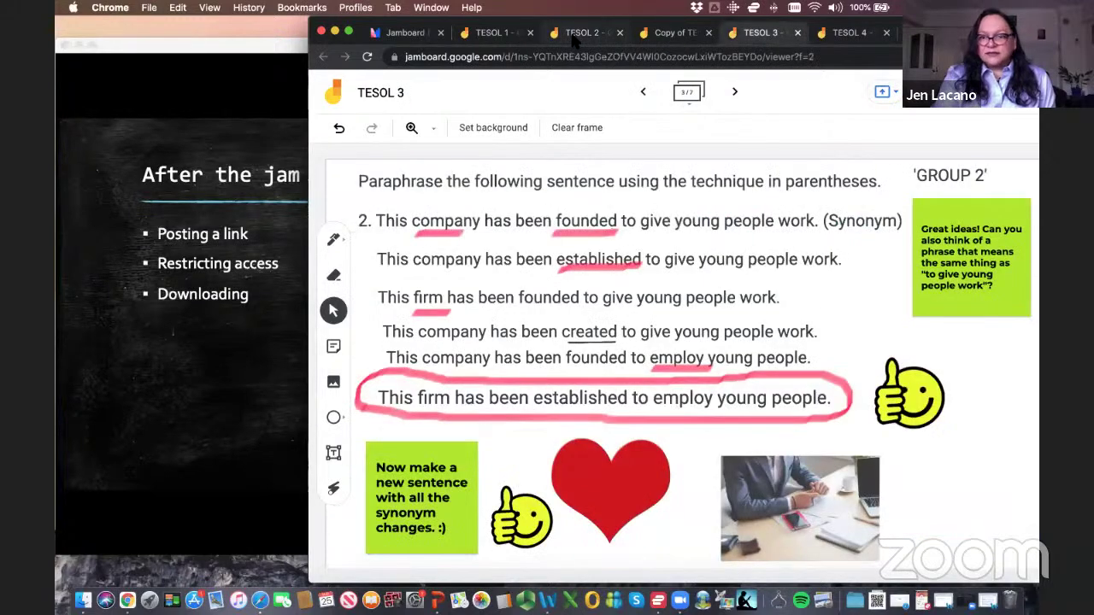
click(581, 33)
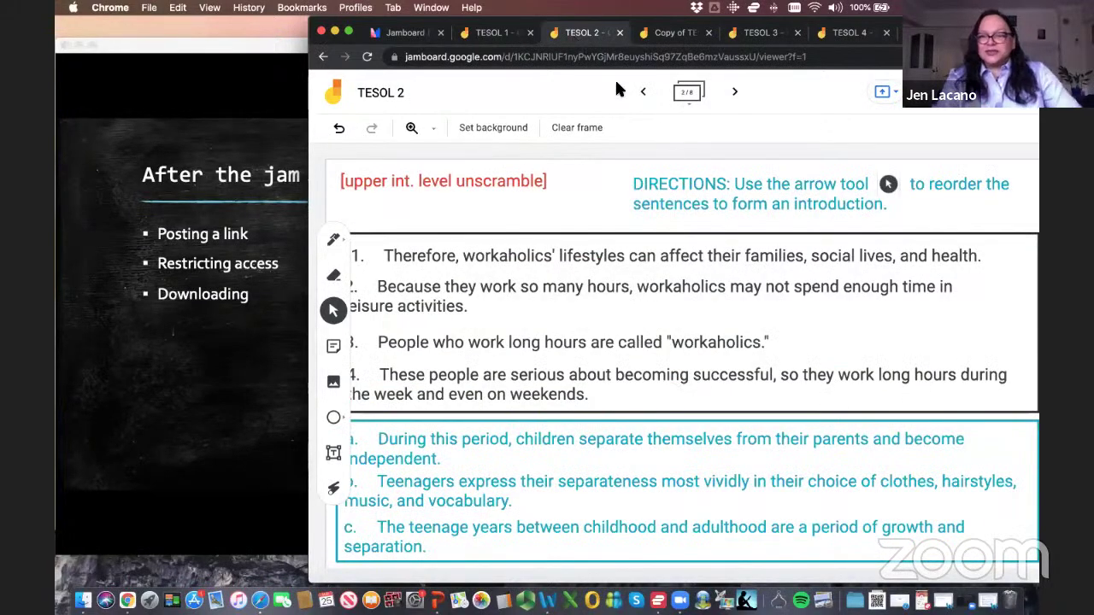
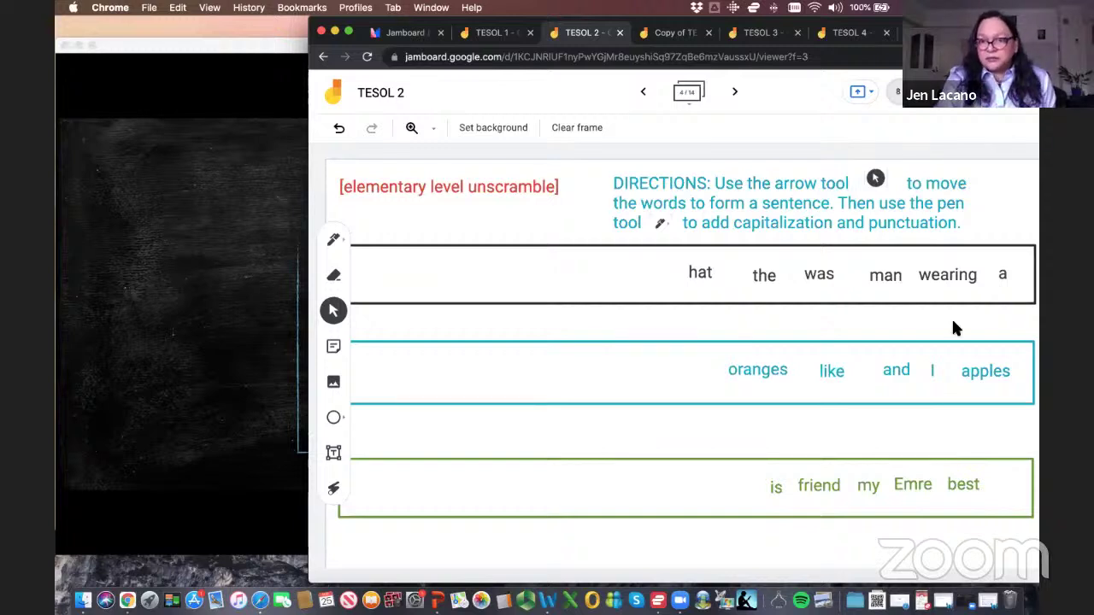
Review the student paraphrases and feedback across the TESOL 3 frames, including frames 2, 5 and 6
click(763, 34)
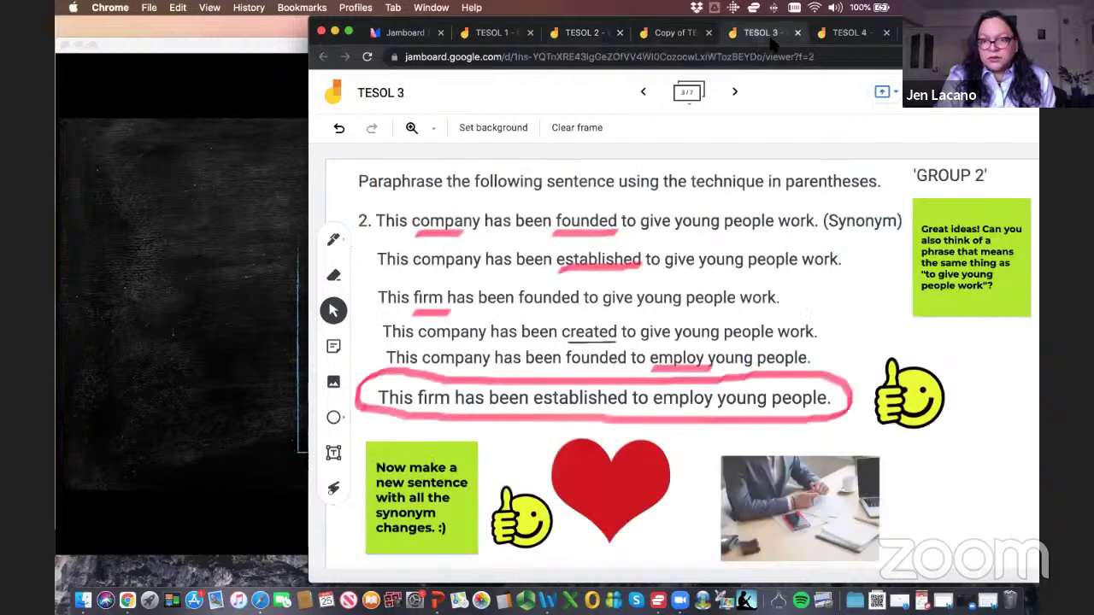
click(650, 95)
click(651, 96)
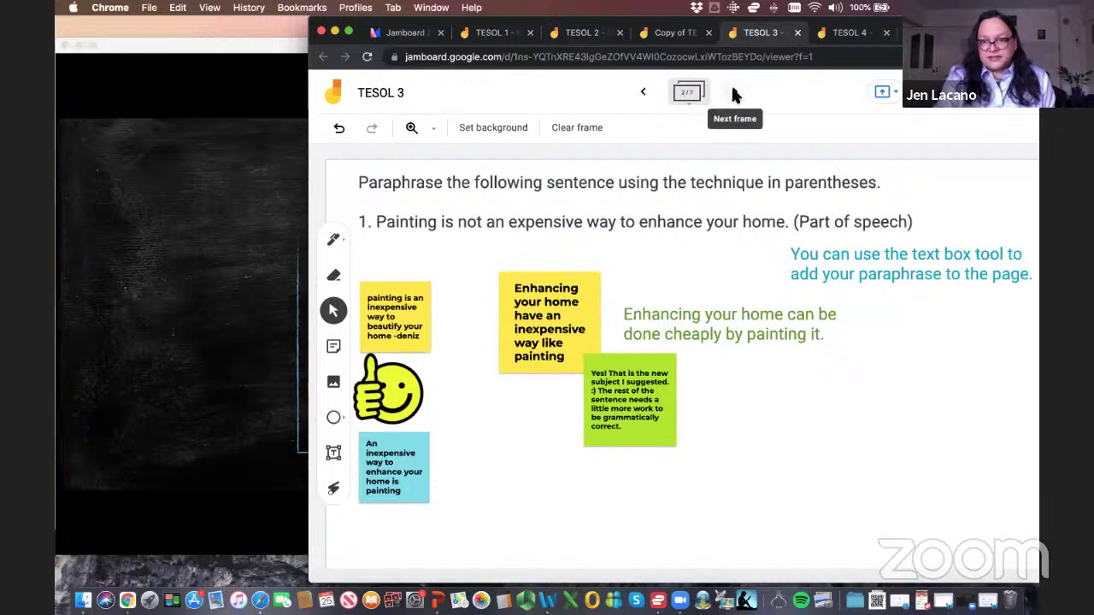
click(687, 92)
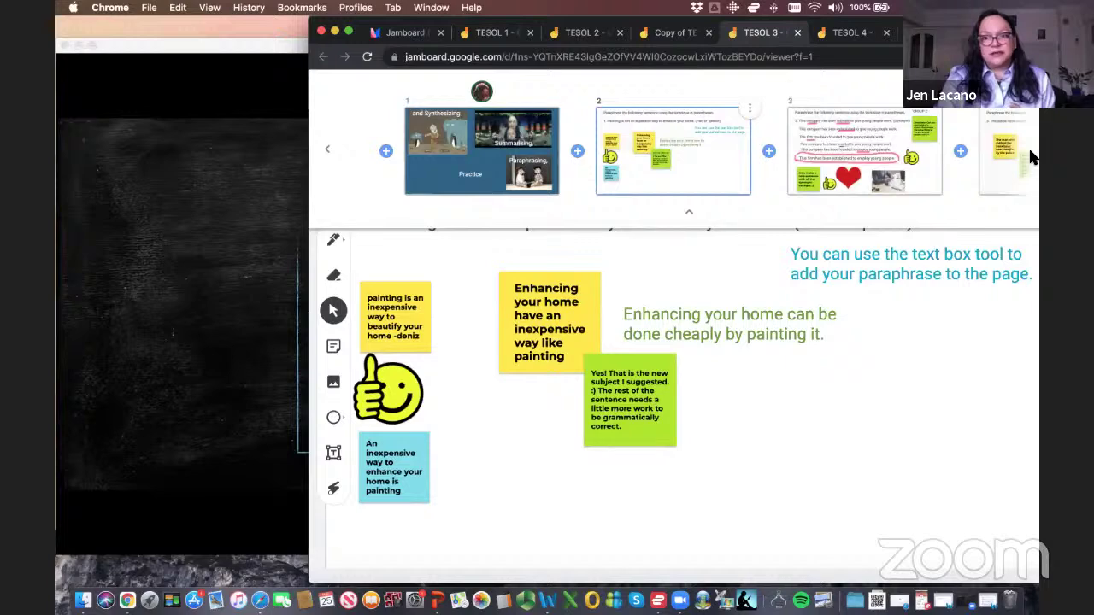
click(1025, 156)
click(905, 146)
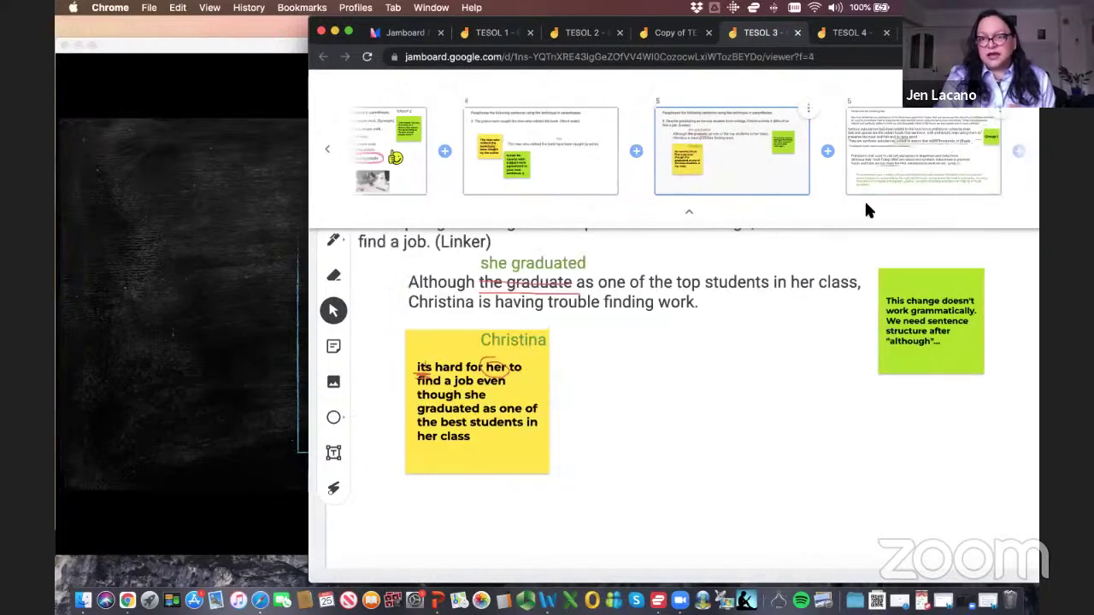
click(876, 168)
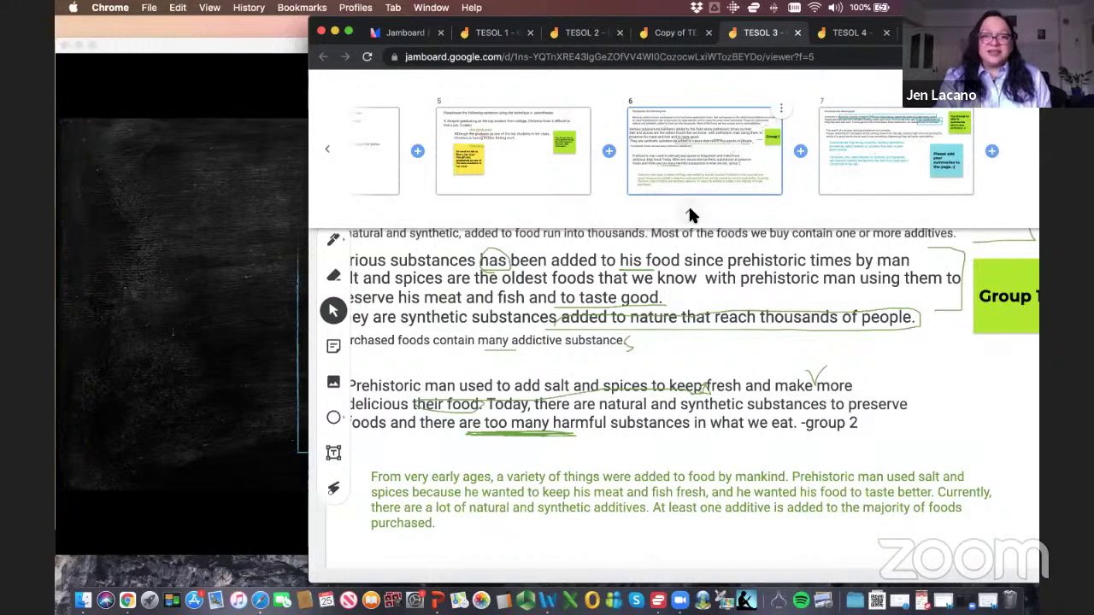
click(708, 247)
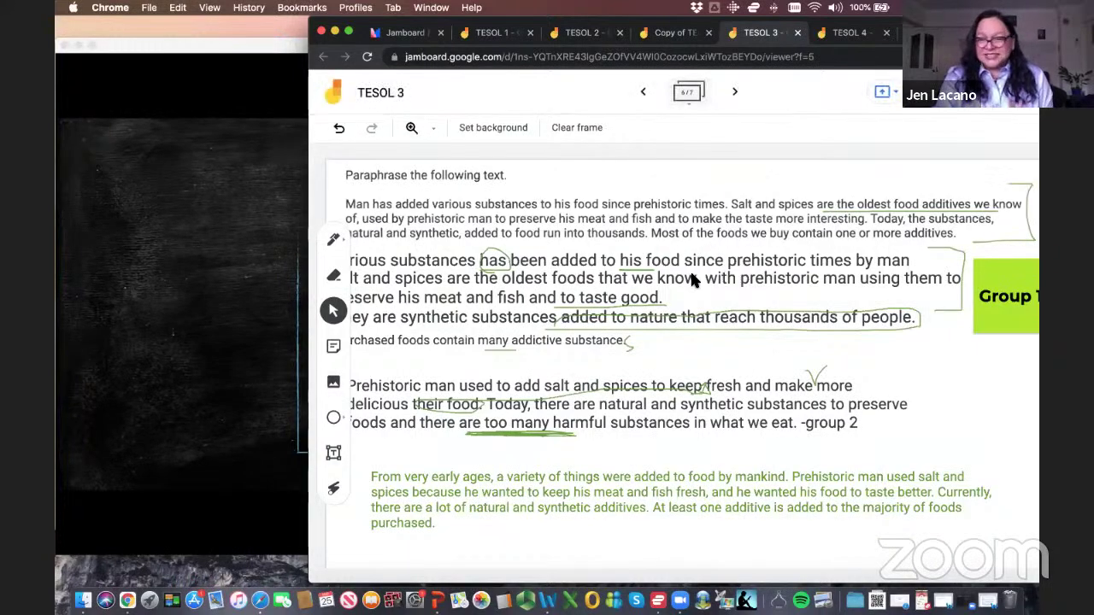
click(638, 76)
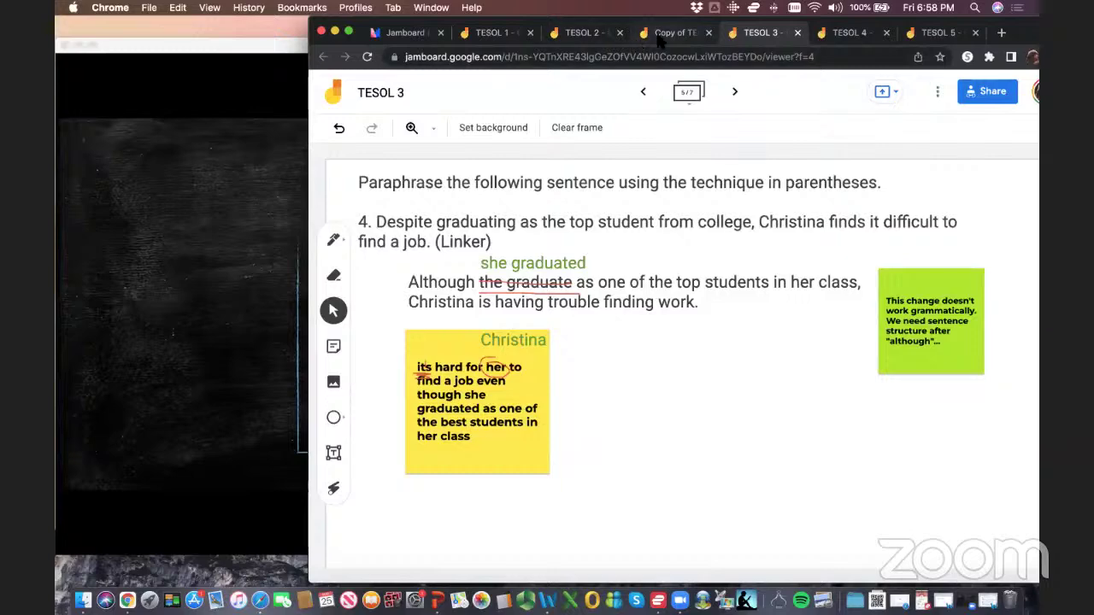
On the fourth frame of TESOL 2, rearrange the words in the black box to read "the man was wearing a hat"
click(659, 36)
key(ctrl+shift+Tab)
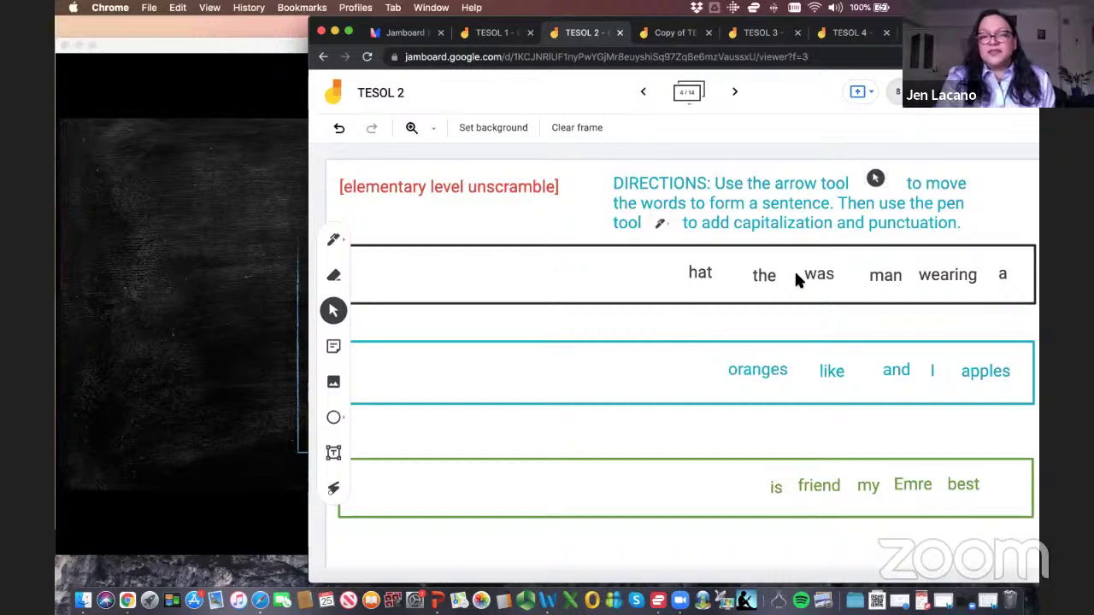
drag(794, 271, 414, 270)
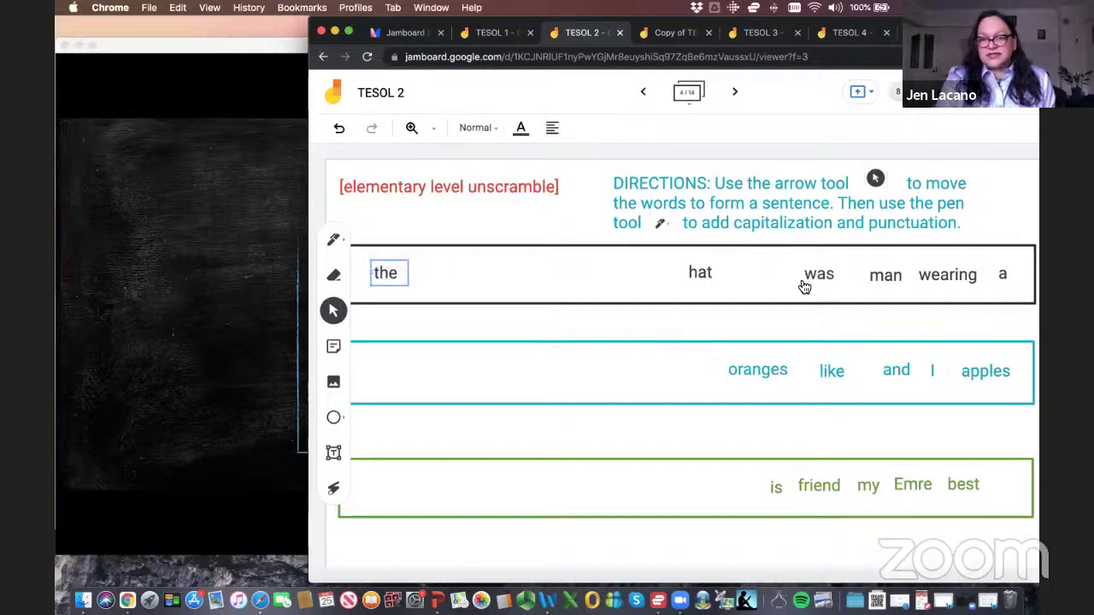
drag(885, 275, 447, 276)
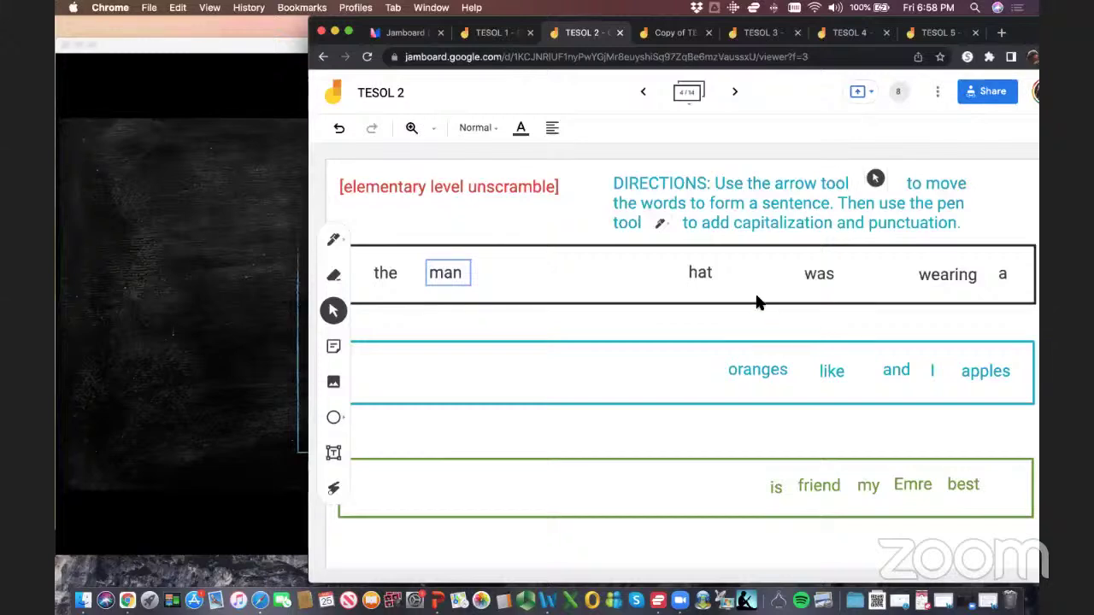
drag(783, 272, 510, 279)
drag(947, 274, 583, 274)
drag(1002, 273, 643, 276)
click(710, 315)
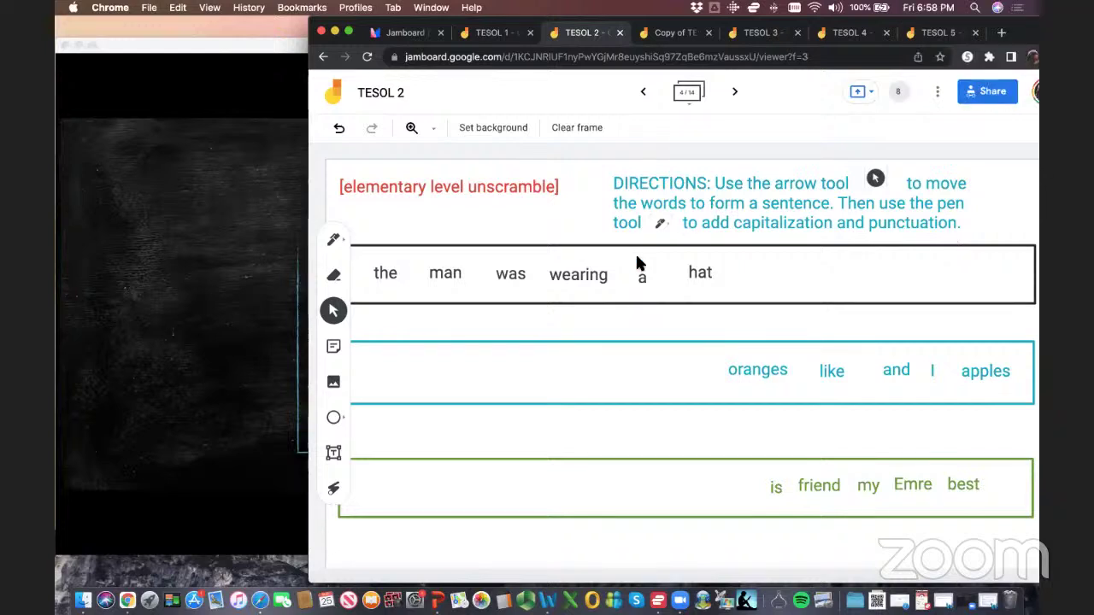
Draw a capital T over the start of "the" with the pen, and try a period after "hat", undoing that mark
click(335, 242)
mouse_move(376, 259)
mouse_down()
mouse_move(378, 283)
mouse_move(380, 256)
mouse_move(363, 259)
mouse_up()
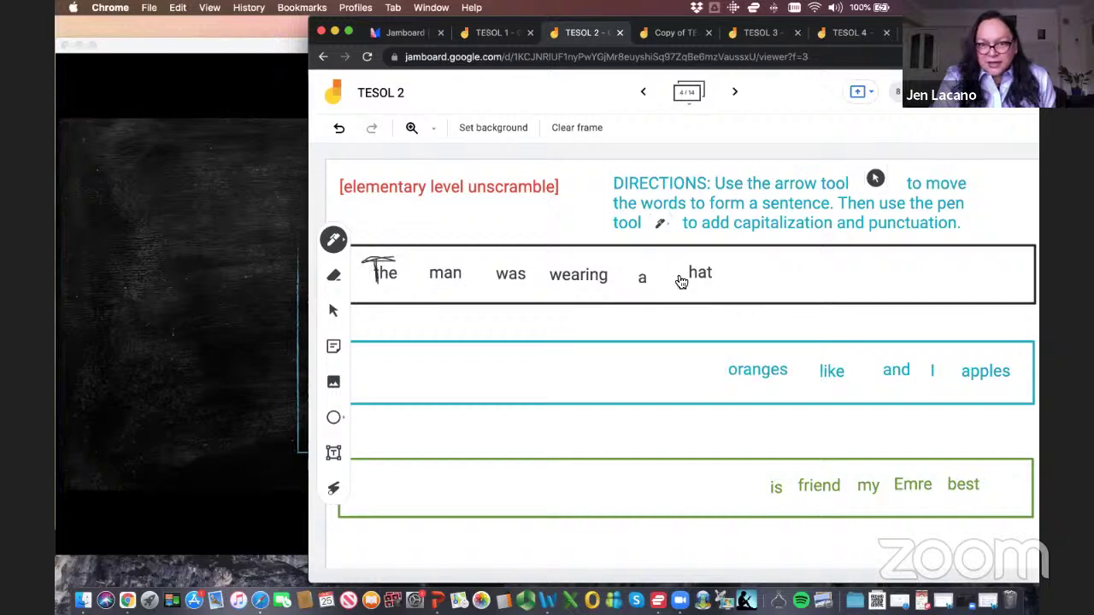
click(726, 275)
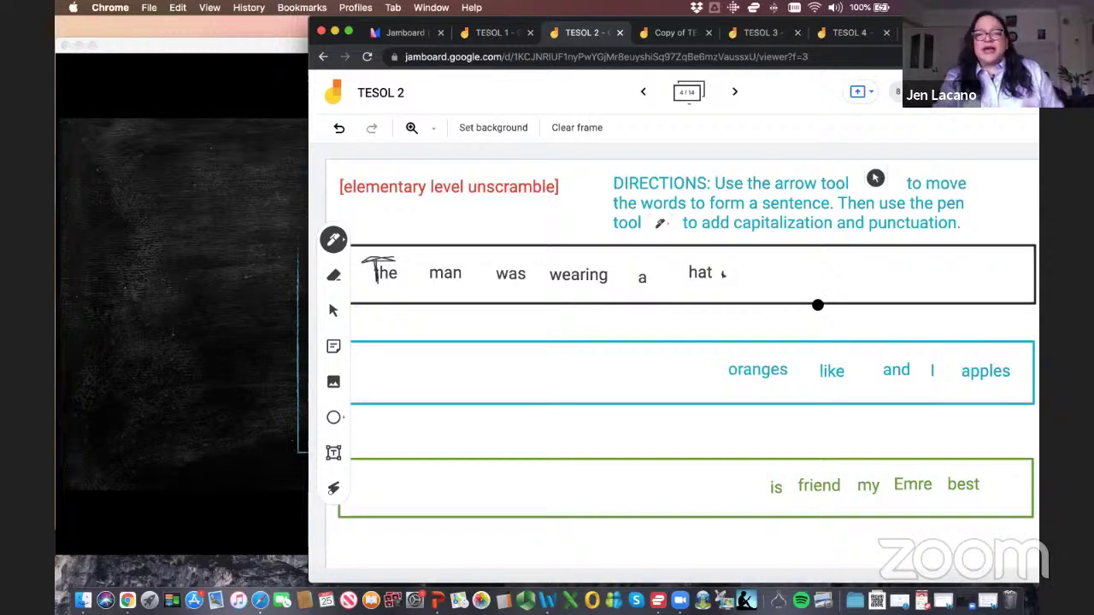
click(340, 130)
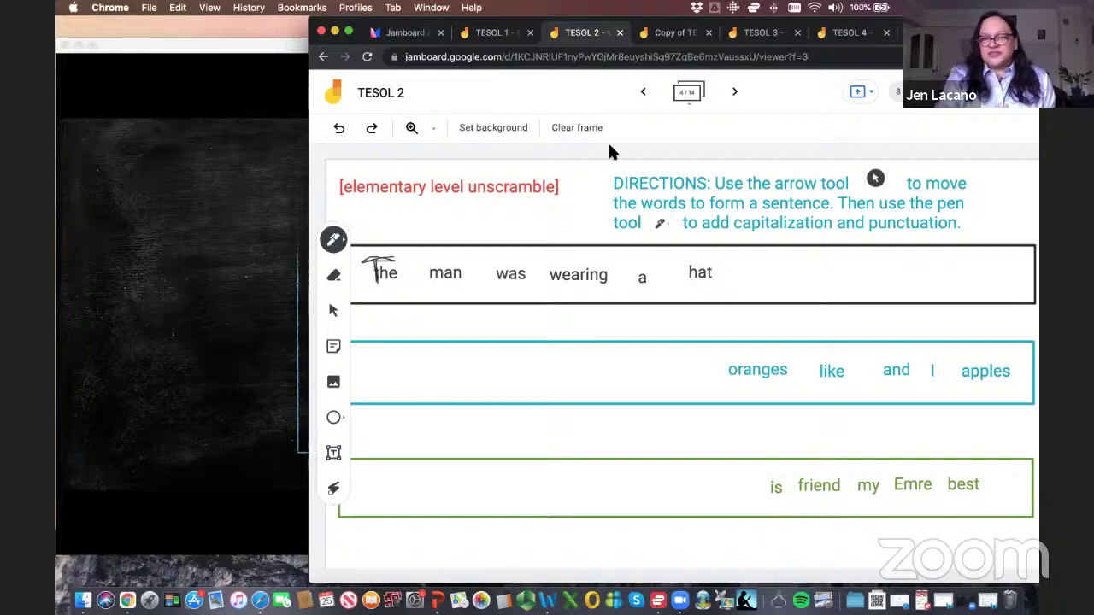
Move forward from the fourth frame through the following unscramble frames of TESOL 2
key(Right)
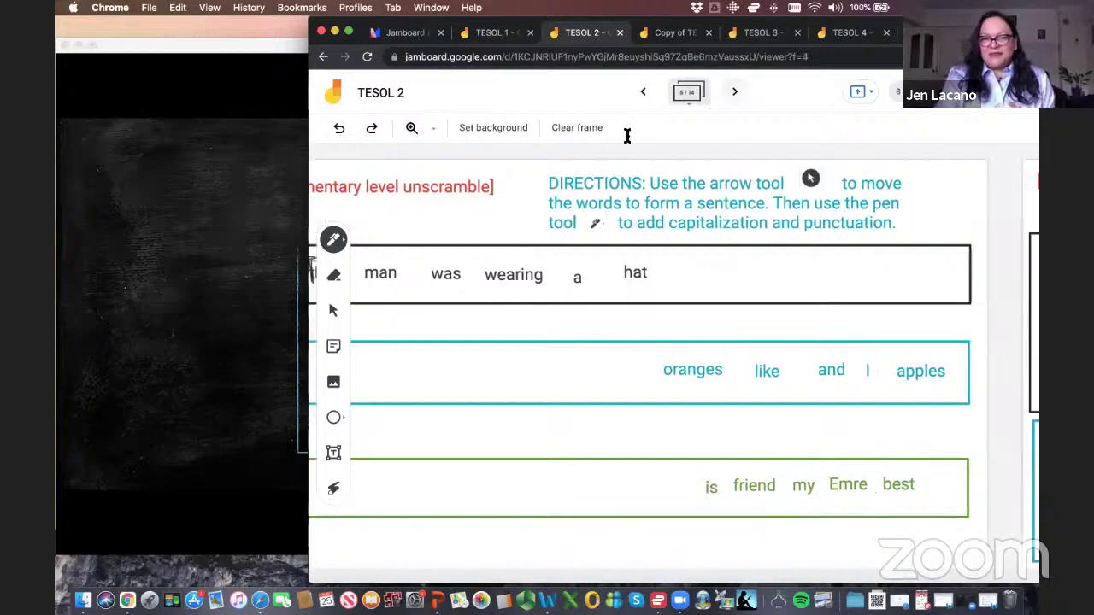
key(Right)
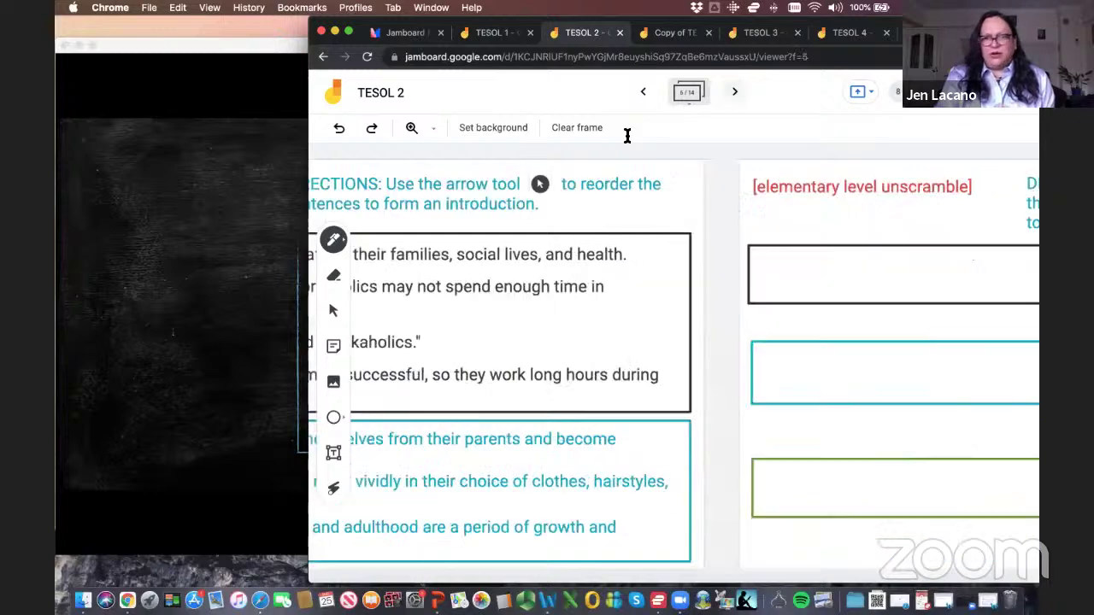